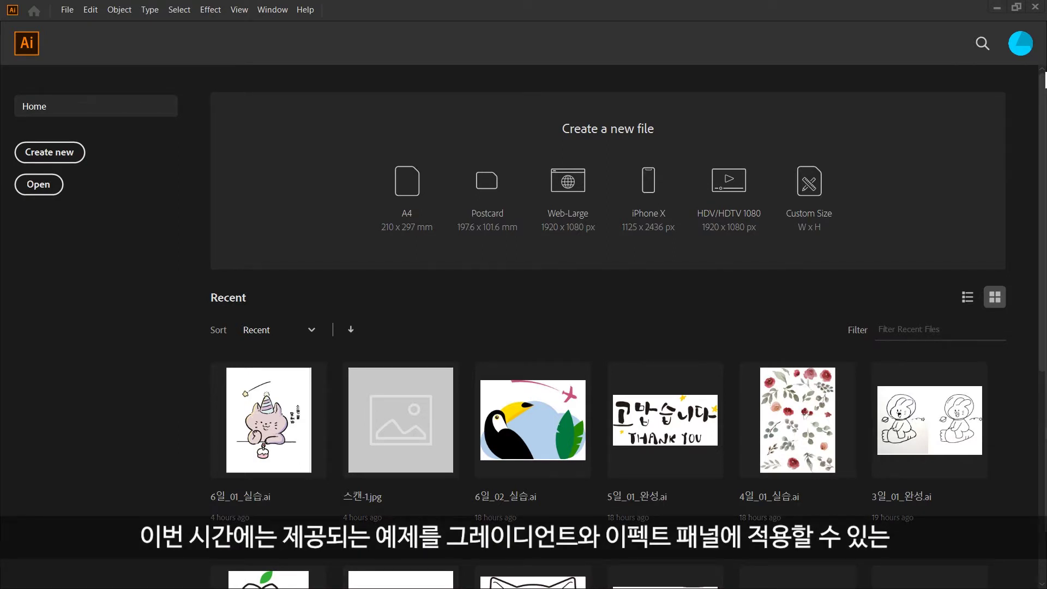
# Step: Open the practice file 6일_02_실습 from the 6일차 folder
pyautogui.click(66, 9)
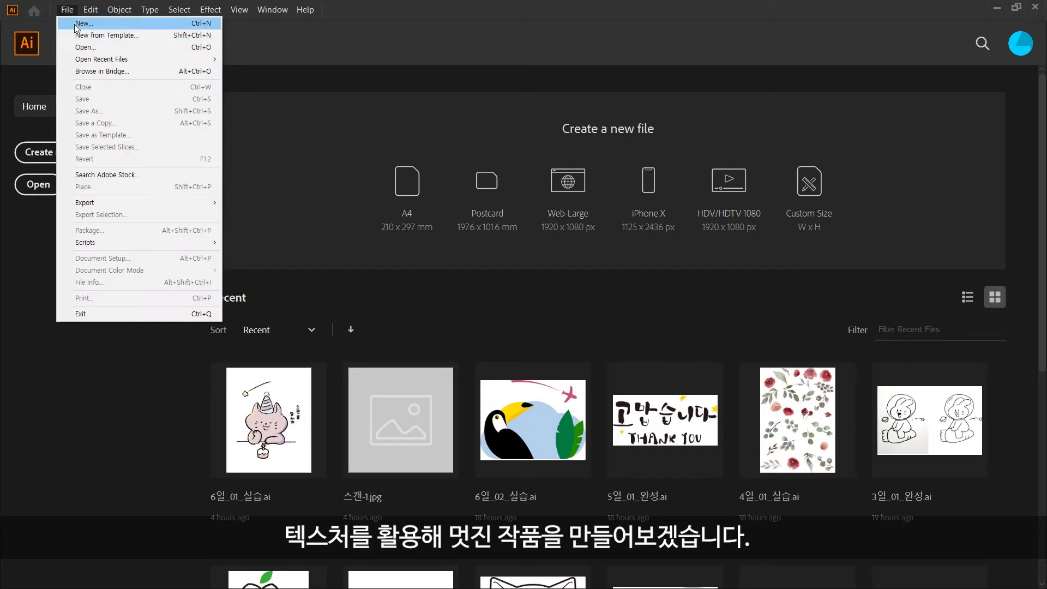
pyautogui.click(95, 48)
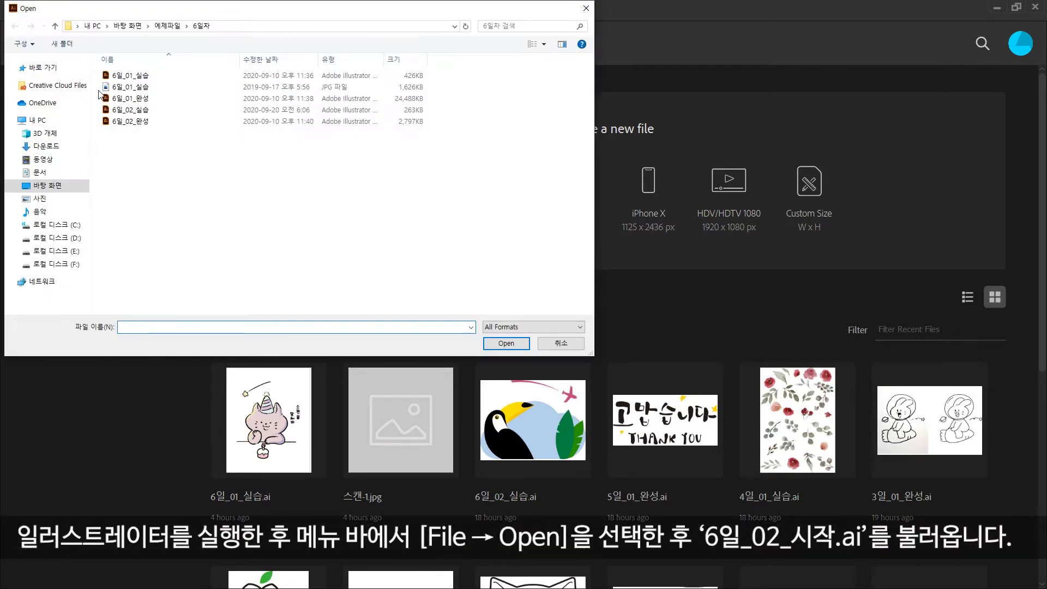
pyautogui.click(125, 111)
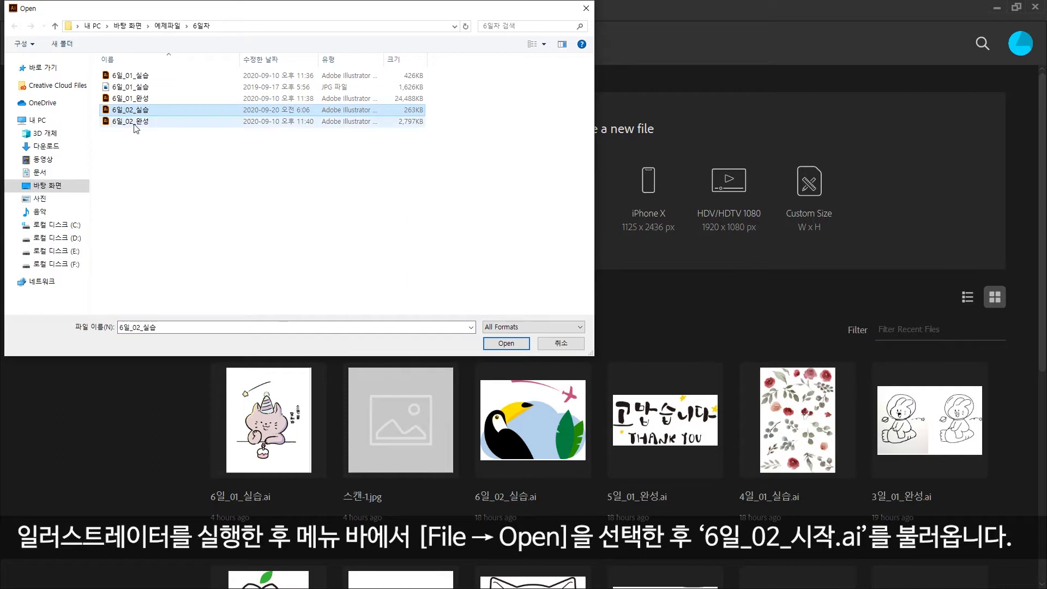
pyautogui.click(524, 346)
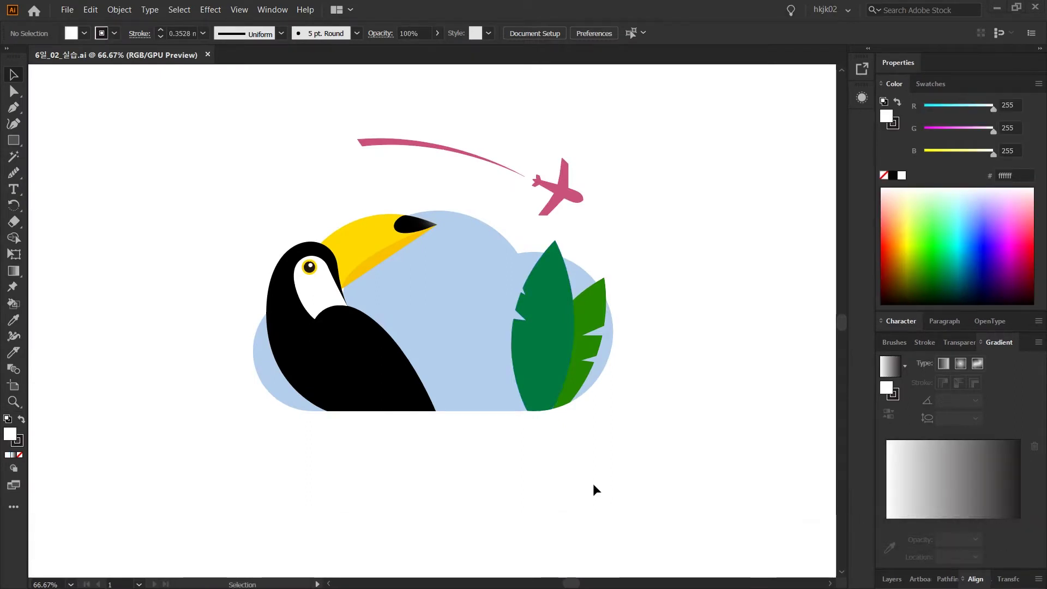
# Step: Ungroup the toucan artwork into its separate parts and clear the selection
pyautogui.click(375, 398)
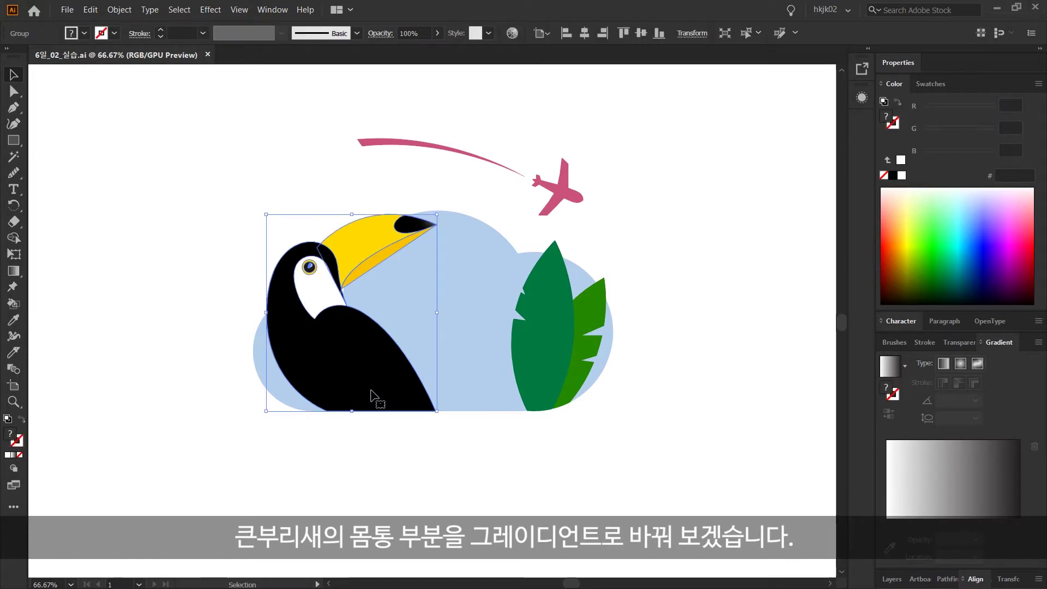
pyautogui.rightClick(367, 370)
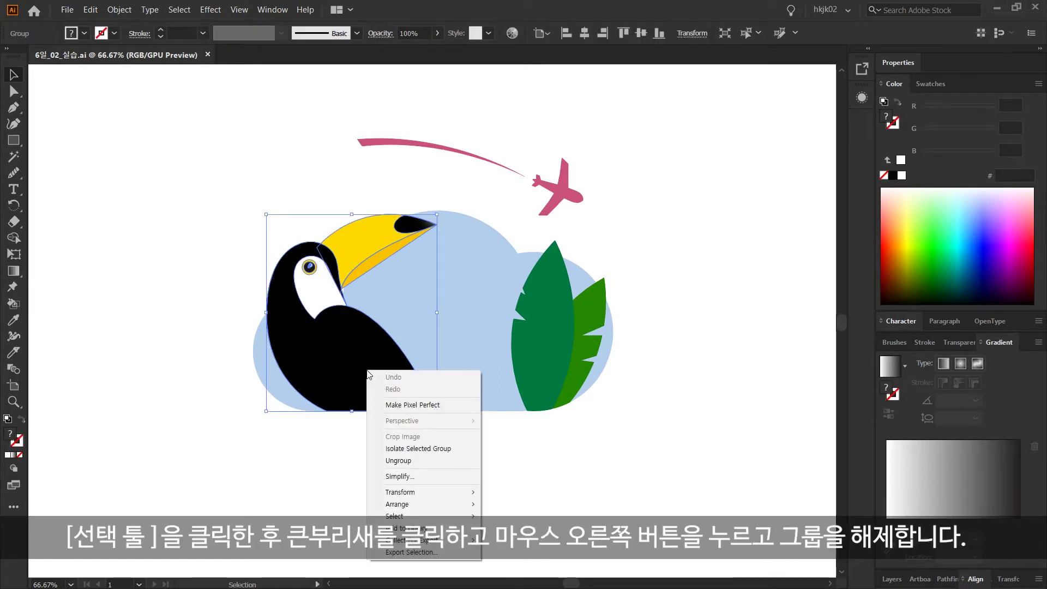
pyautogui.click(435, 461)
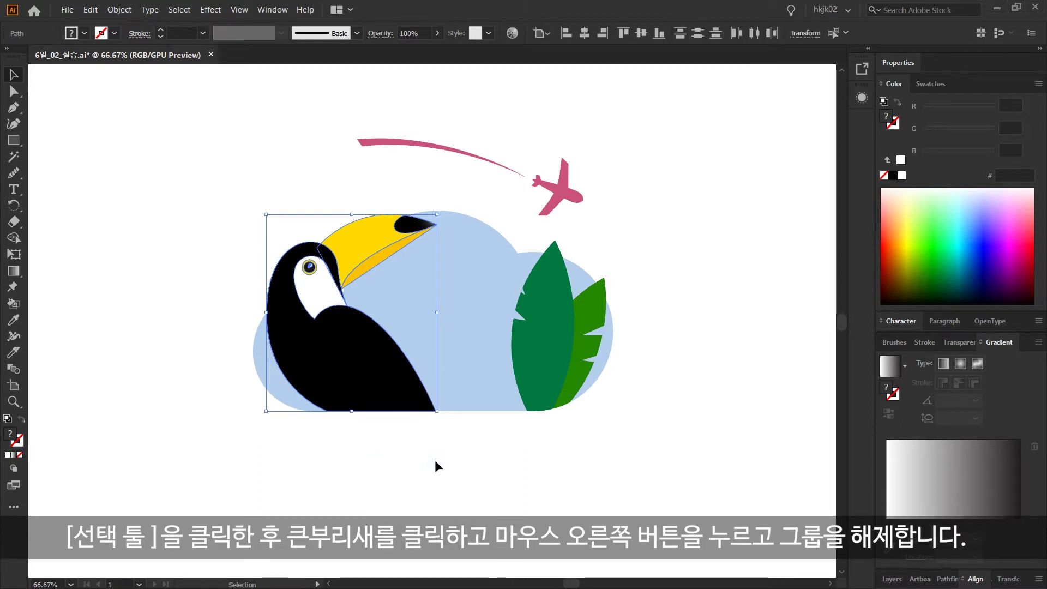
pyautogui.click(434, 459)
# Step: Fill the toucan's black body with a radial gradient and switch its black color stop to RGB mode
pyautogui.click(371, 385)
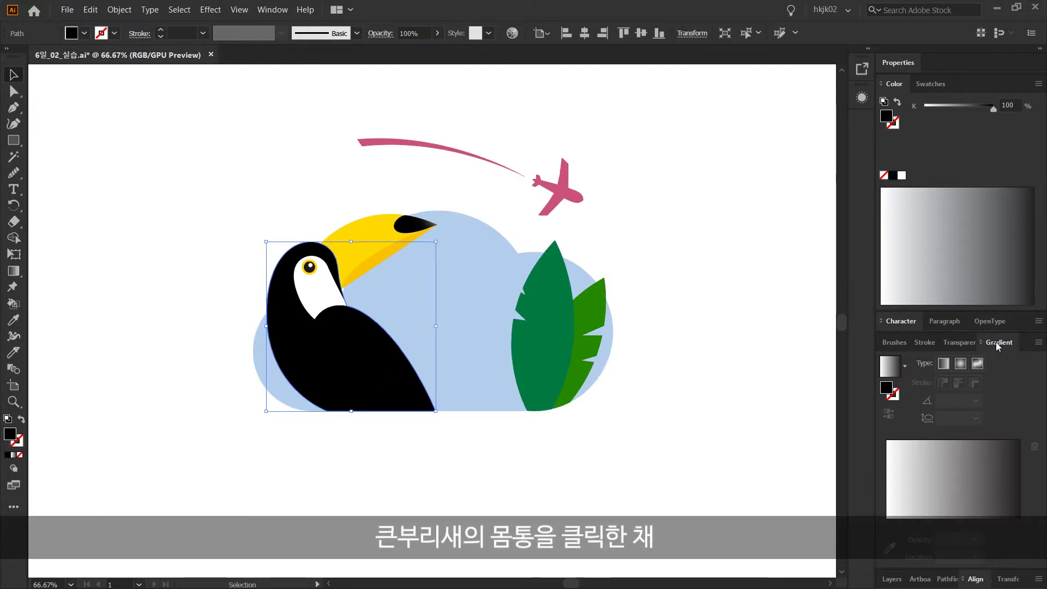
pyautogui.click(959, 364)
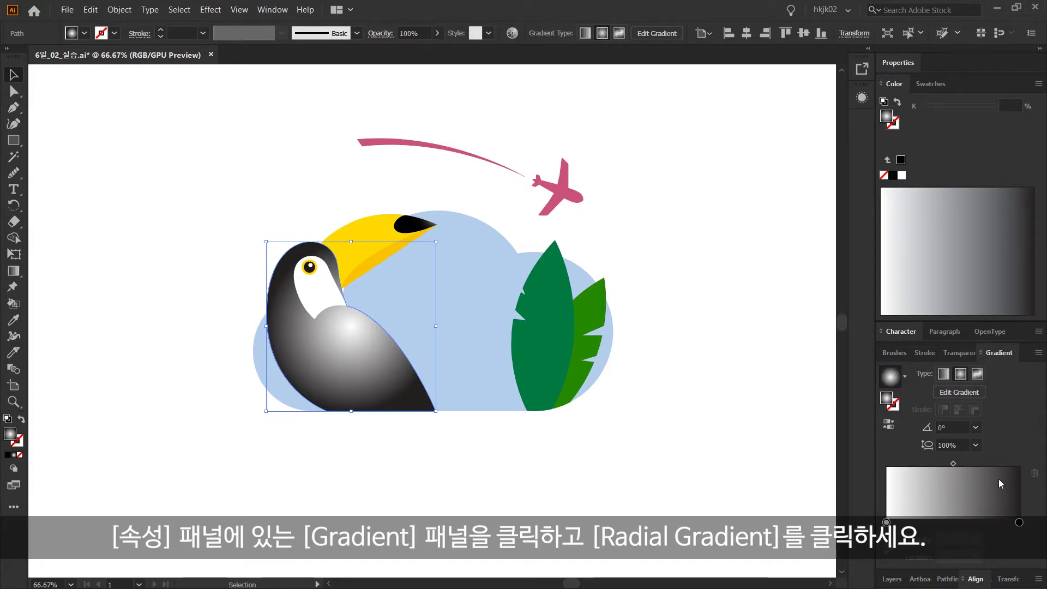
pyautogui.click(1019, 522)
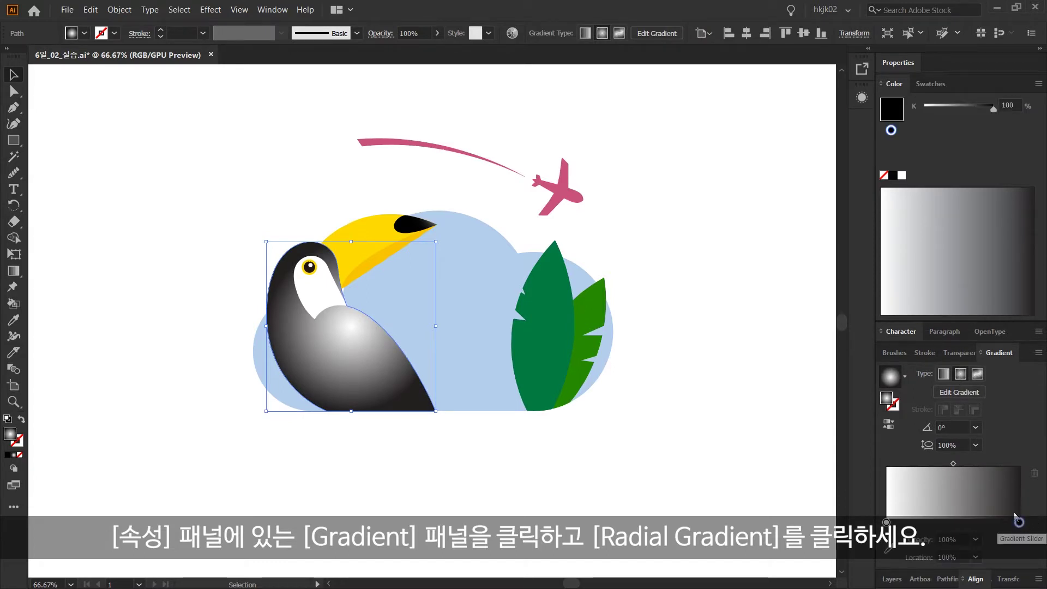
pyautogui.click(1032, 87)
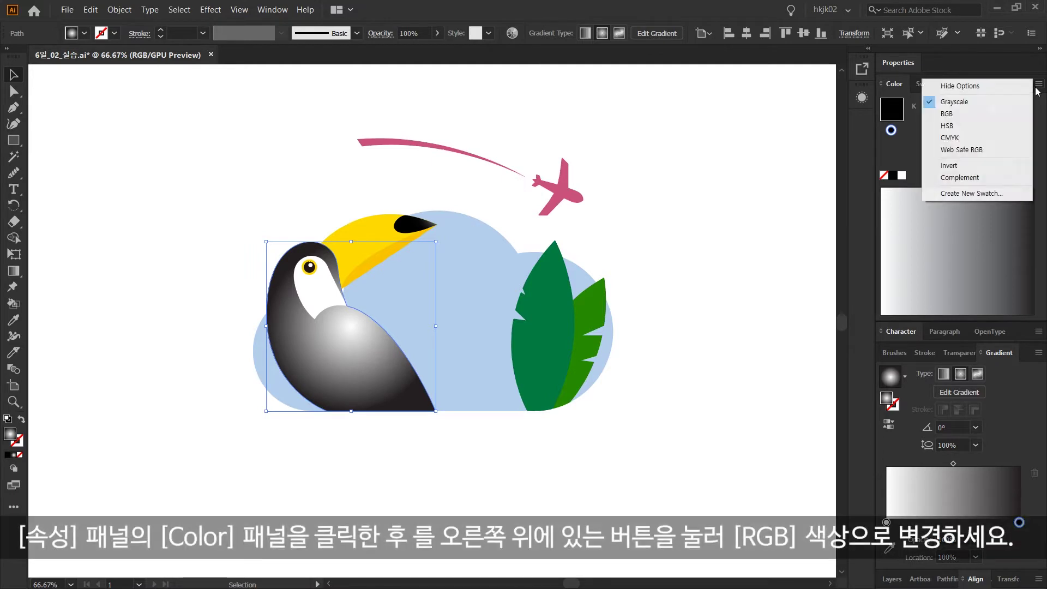
pyautogui.click(1029, 114)
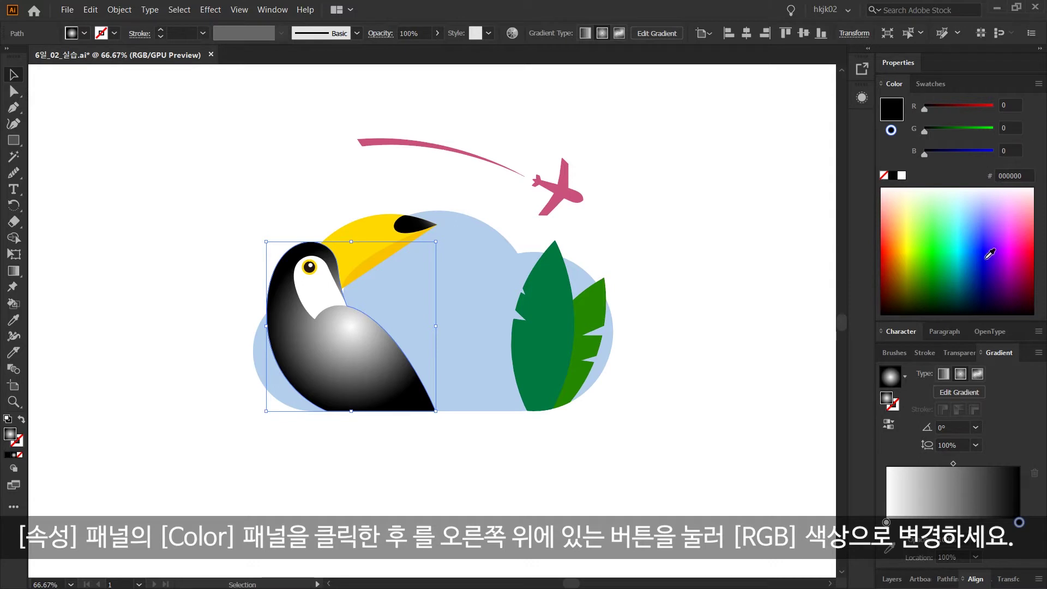
# Step: Redraw the body's radial gradient with the Gradient tool at about 146°, from the lower-right end of the body up toward the chest
pyautogui.click(13, 271)
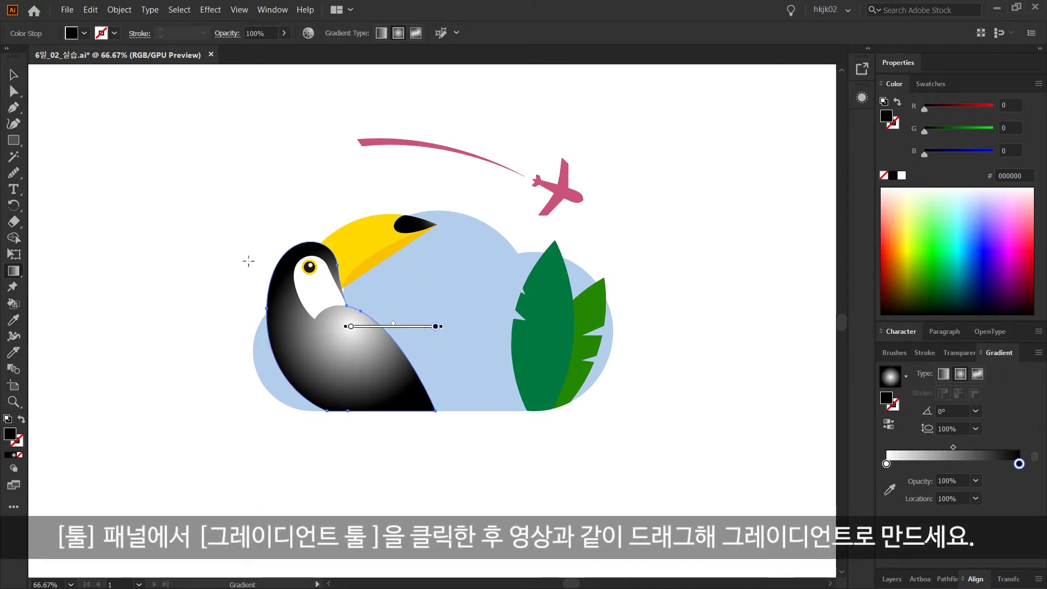
pyautogui.moveTo(395, 390); pyautogui.dragTo(331, 330)
pyautogui.moveTo(418, 400); pyautogui.dragTo(325, 338)
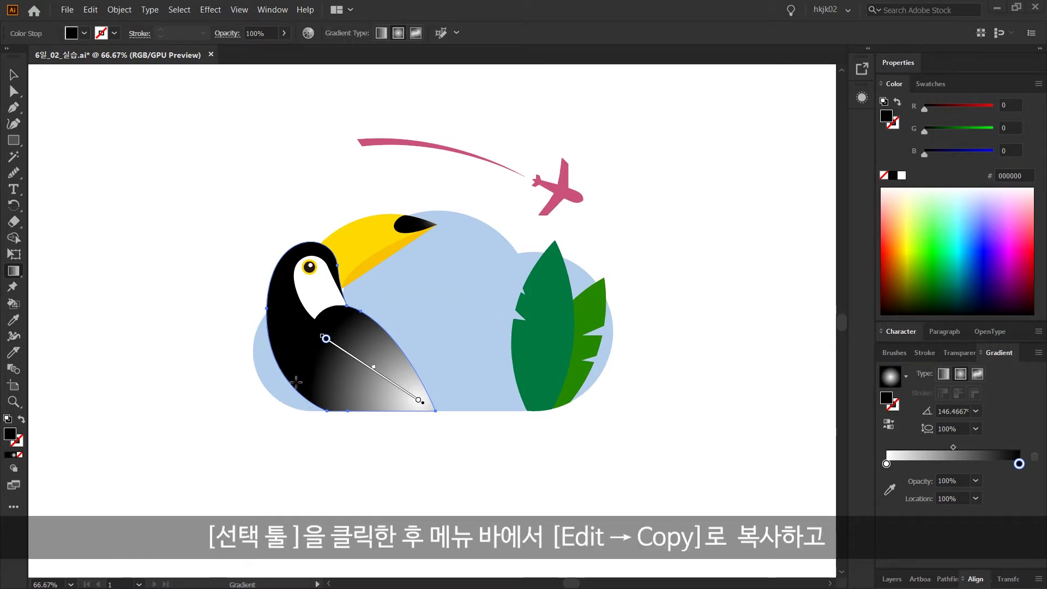
# Step: Copy the gradient-filled toucan body and paste the duplicate in front, exactly over the original
pyautogui.click(14, 74)
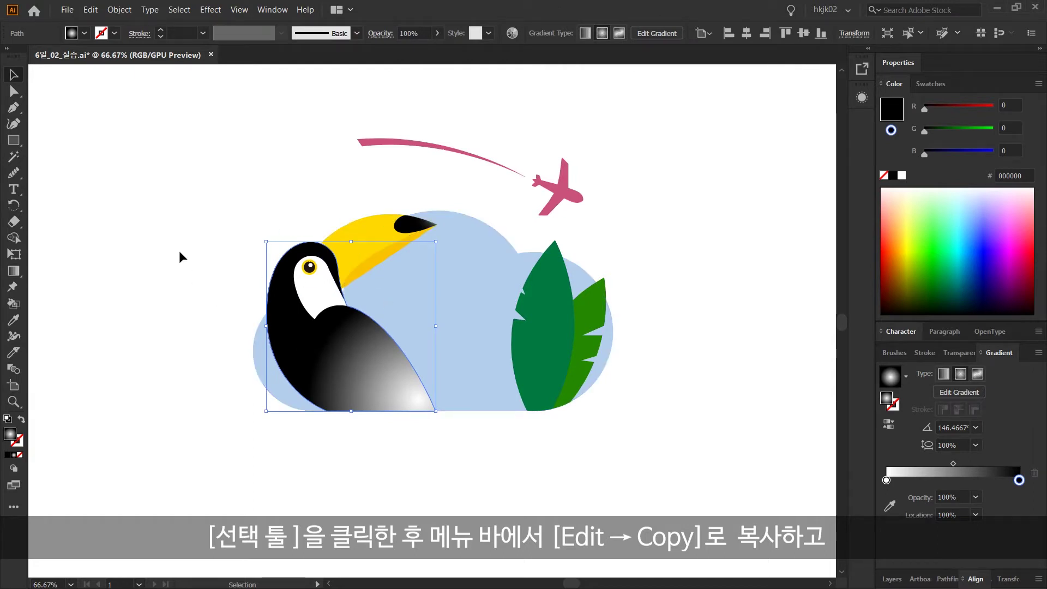
pyautogui.click(109, 14)
pyautogui.moveTo(93, 11)
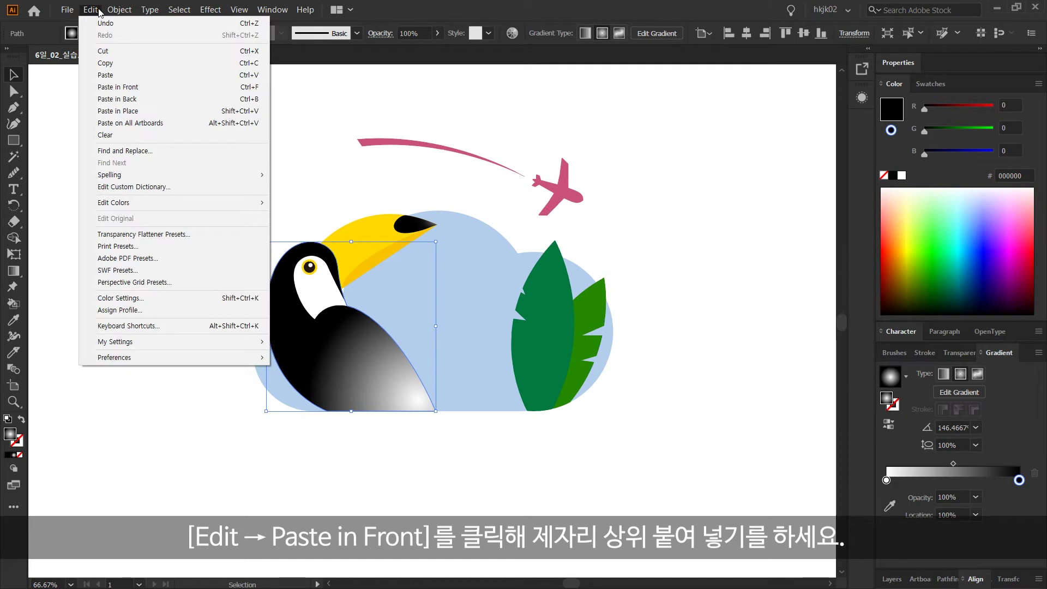
pyautogui.click(112, 62)
pyautogui.click(91, 11)
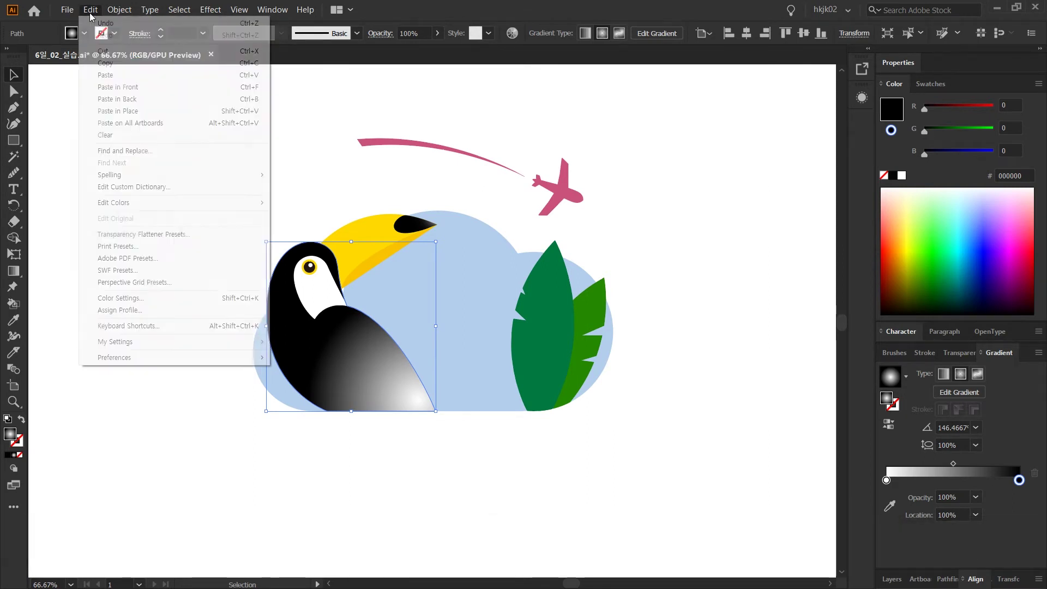
pyautogui.click(153, 90)
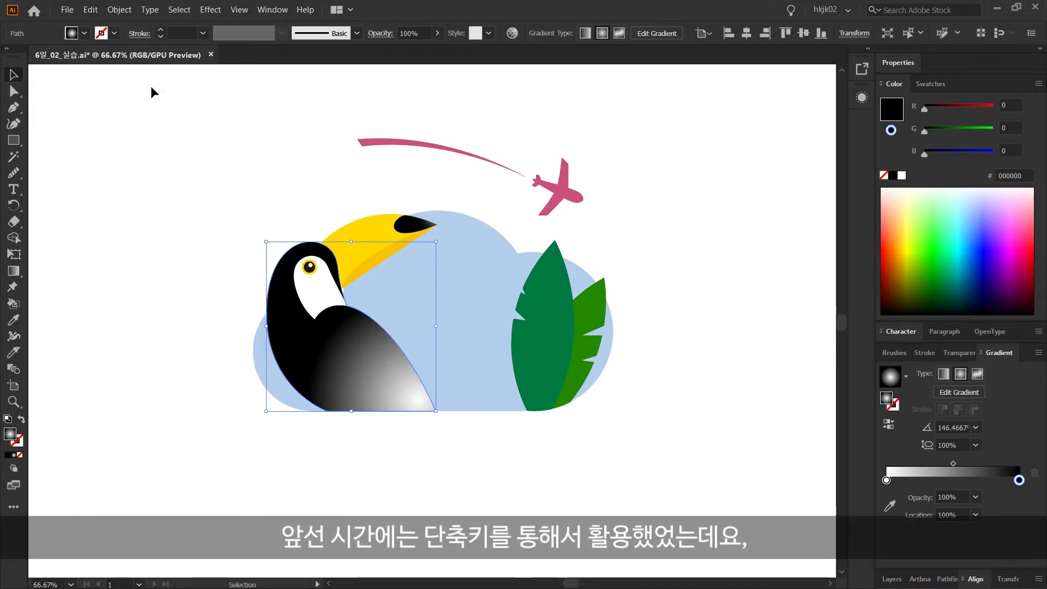
pyautogui.moveTo(369, 361); pyautogui.dragTo(262, 433)
pyautogui.hotkey('ctrl', 'z')
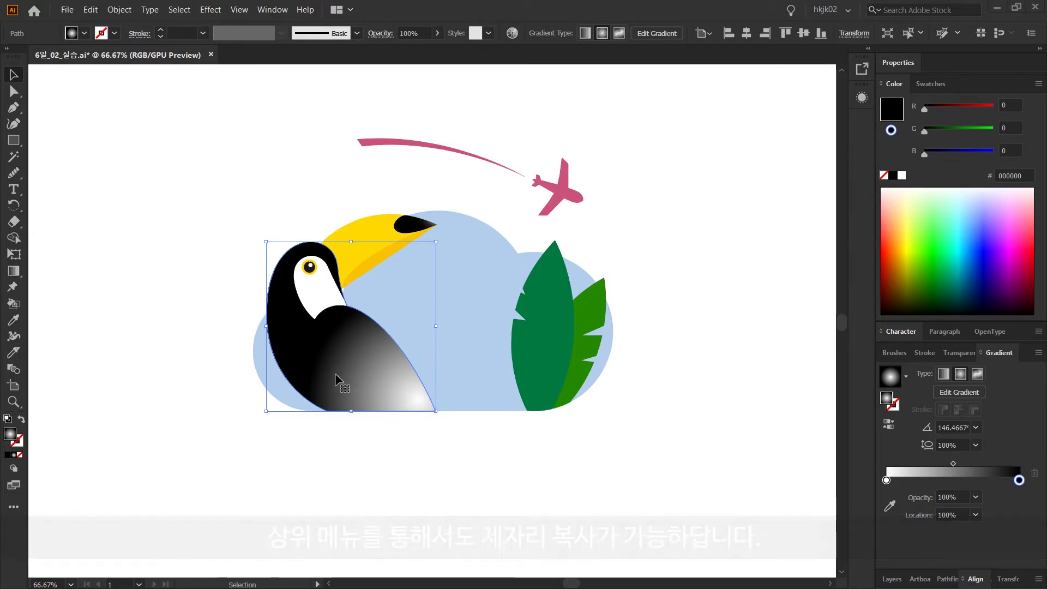
# Step: Apply the Grain texture effect to the front body copy with Intensity 45, Contrast 20 and Grain Type Stippled
pyautogui.click(210, 9)
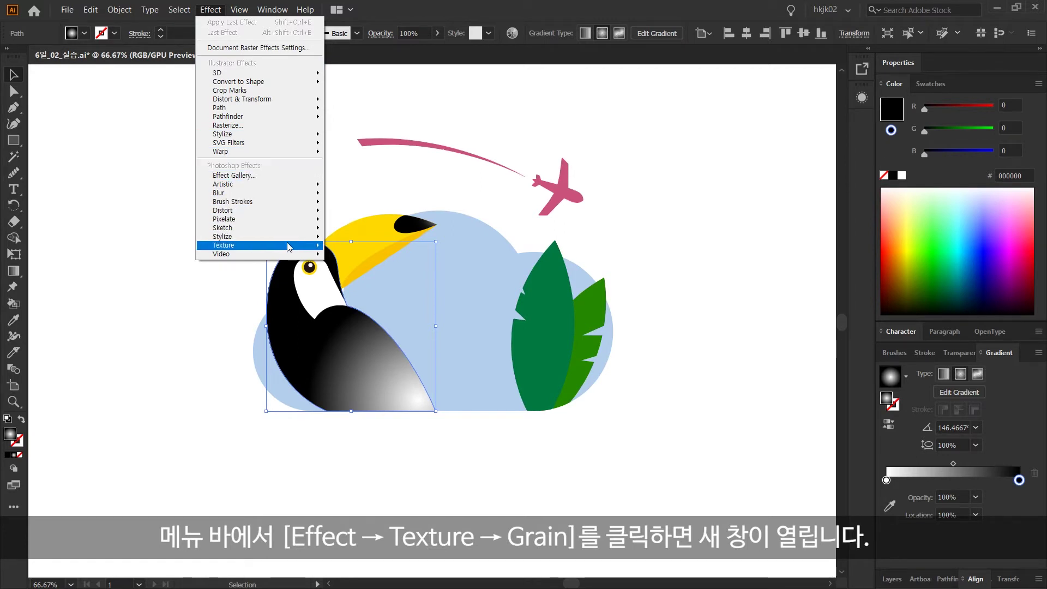
pyautogui.moveTo(289, 246)
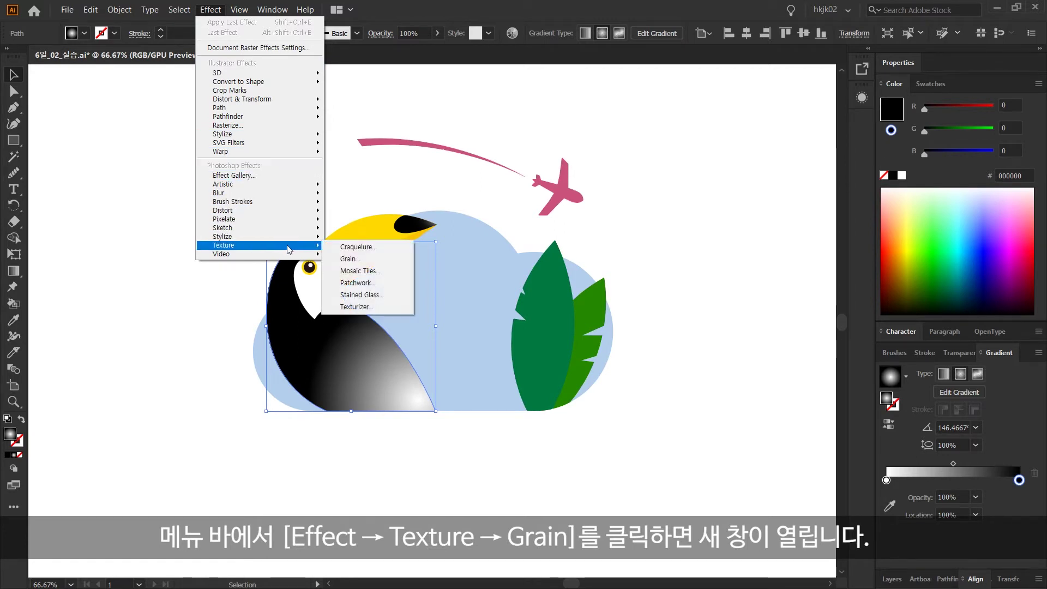
pyautogui.click(383, 259)
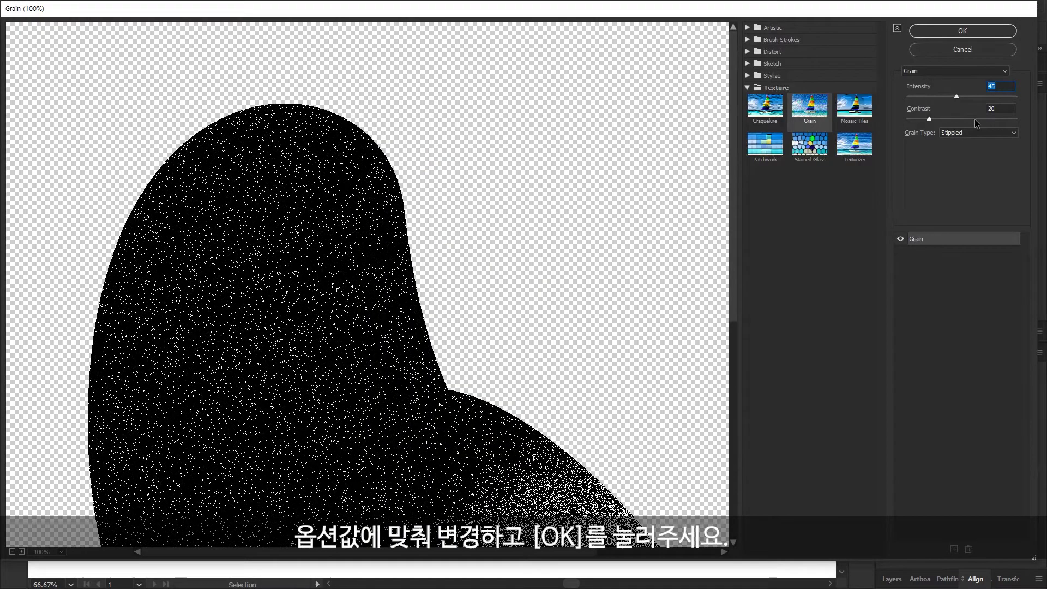
pyautogui.click(971, 119)
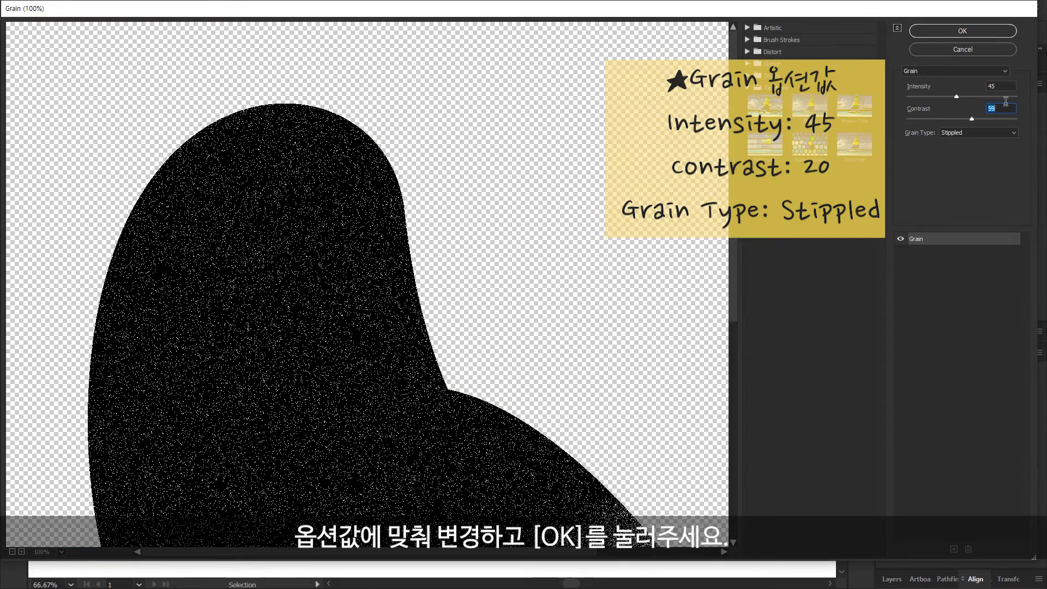
pyautogui.write('20')
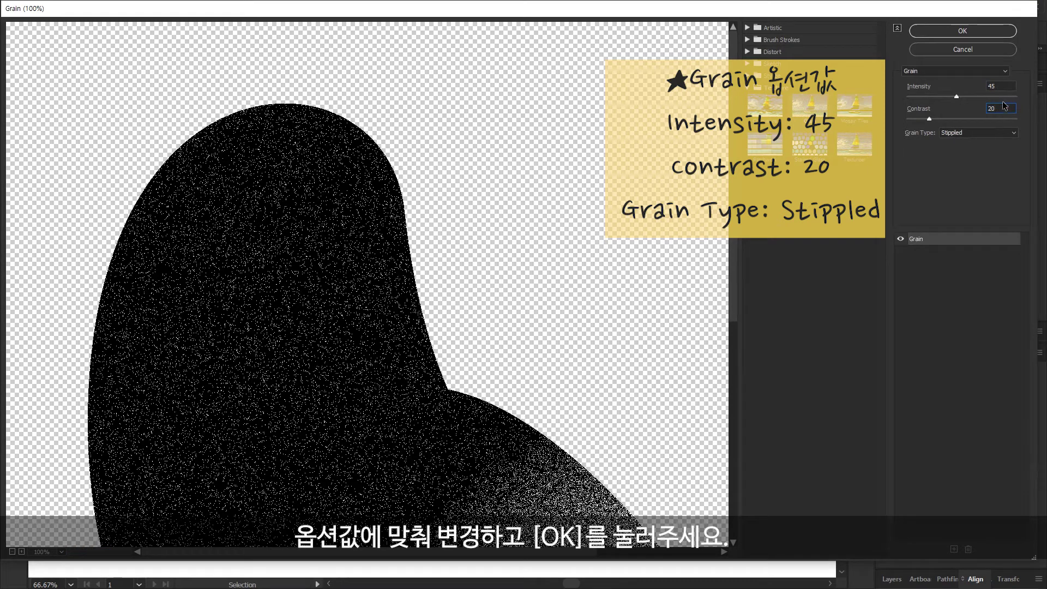
pyautogui.click(976, 132)
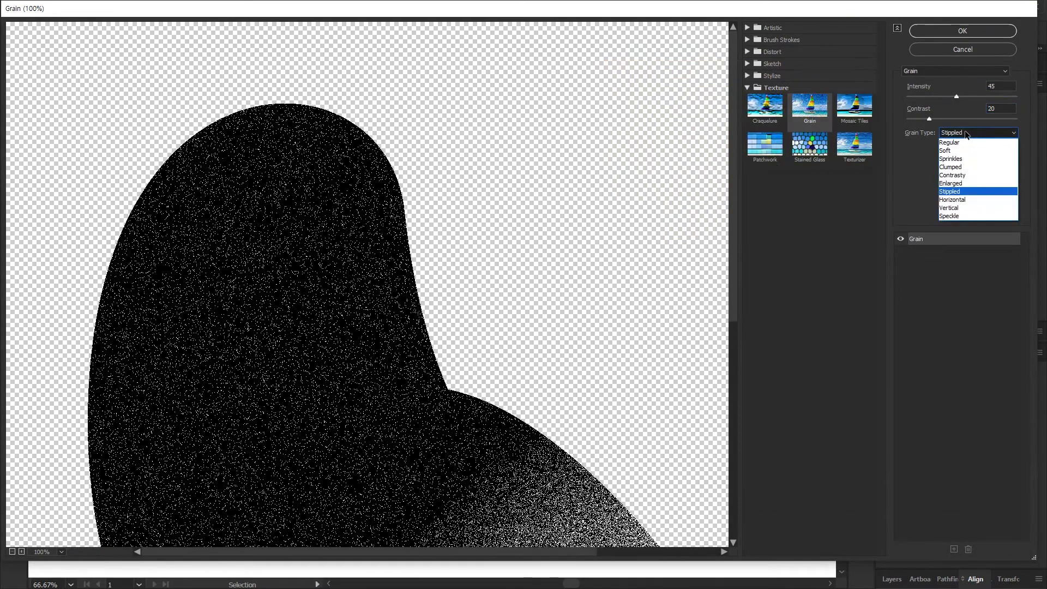
pyautogui.click(973, 192)
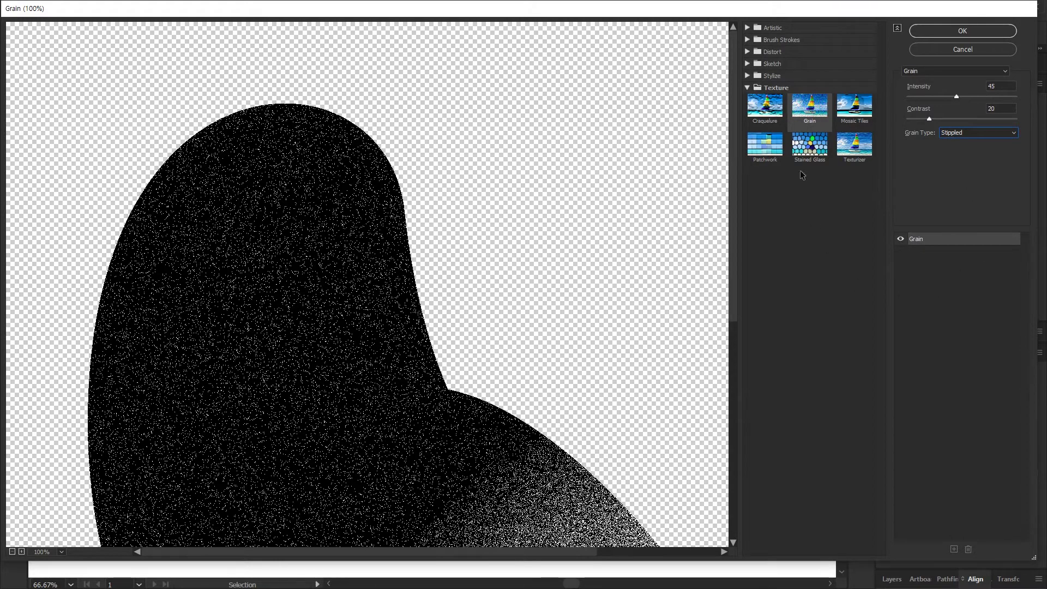
pyautogui.click(944, 36)
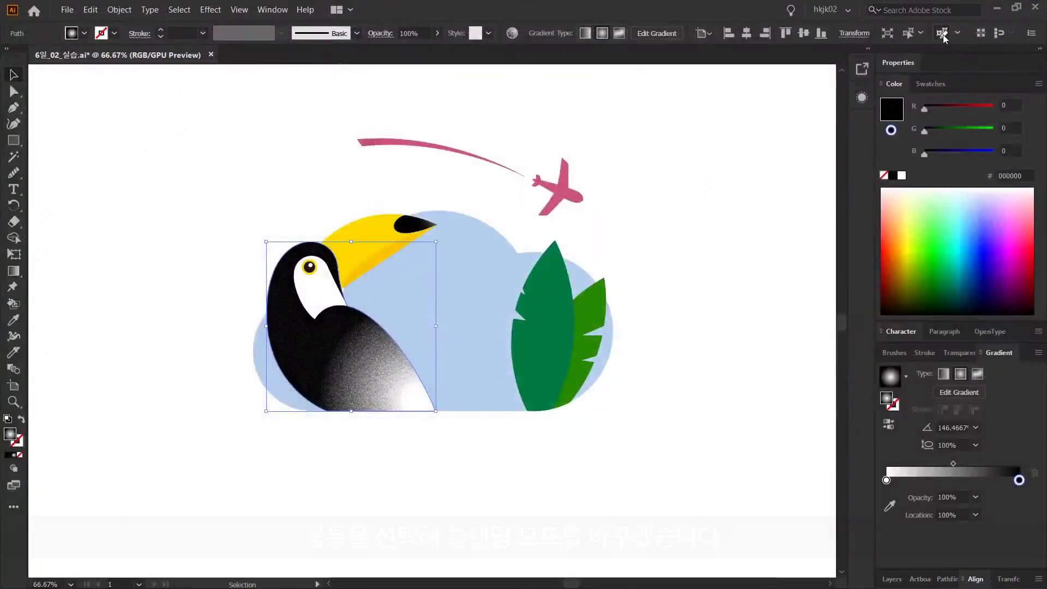
# Step: Select both overlapping toucan bodies without the cloud, set their blending mode to Multiply, and clear the selection
pyautogui.press('z')
pyautogui.moveTo(375, 381); pyautogui.dragTo(453, 411)
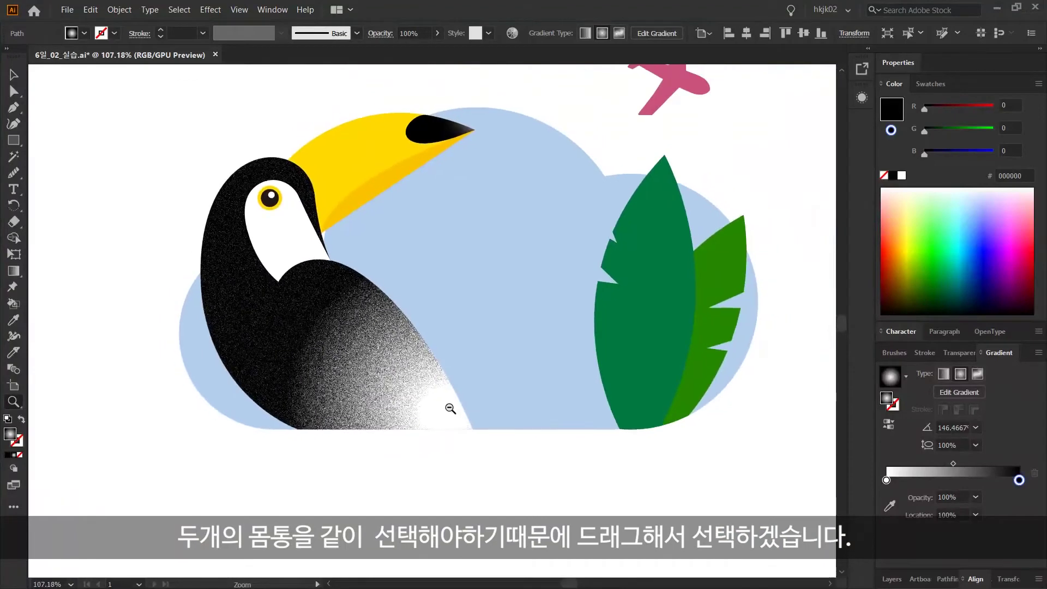
pyautogui.press('v')
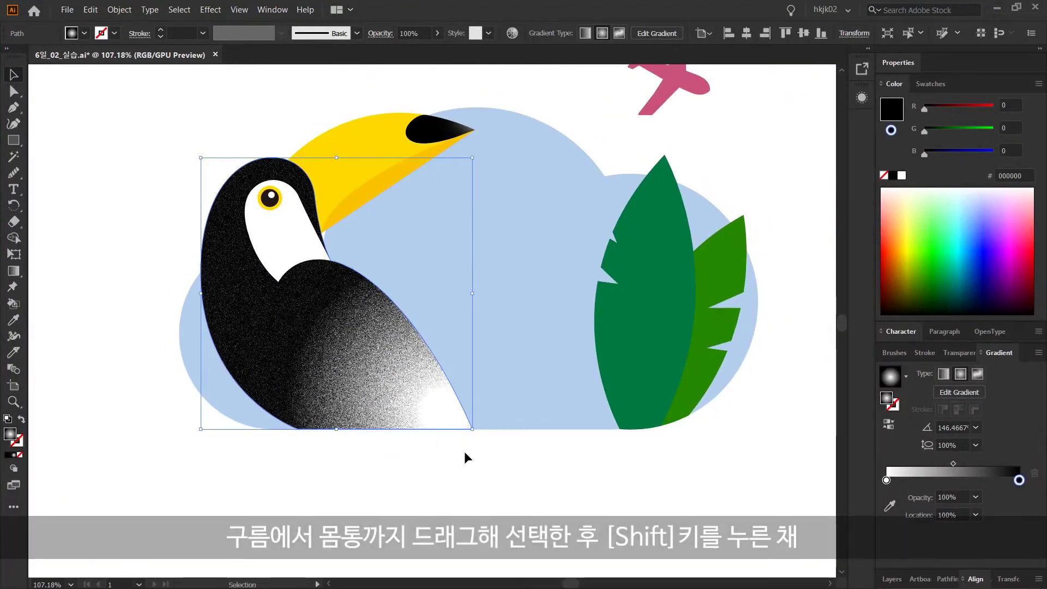
pyautogui.click(466, 506)
pyautogui.moveTo(463, 501); pyautogui.dragTo(227, 416)
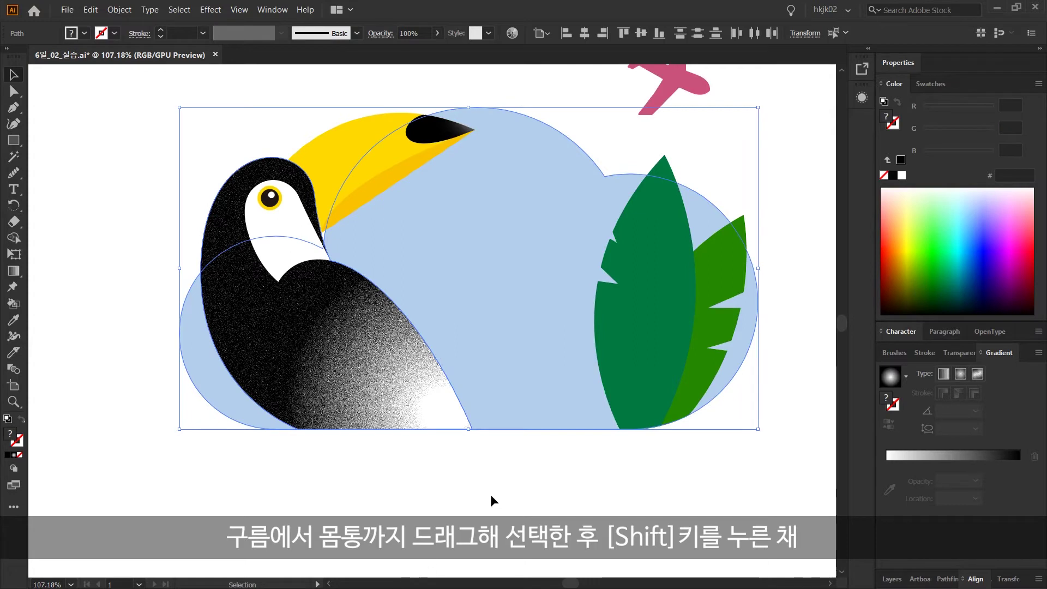
pyautogui.keyDown('shift'); pyautogui.click(518, 394); pyautogui.keyUp('shift')
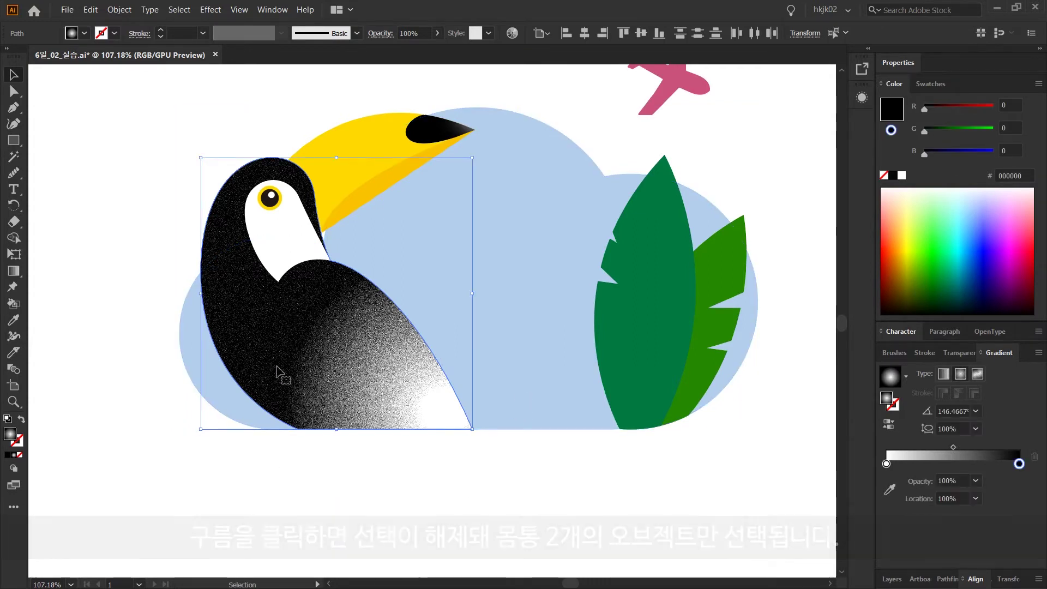
pyautogui.click(966, 358)
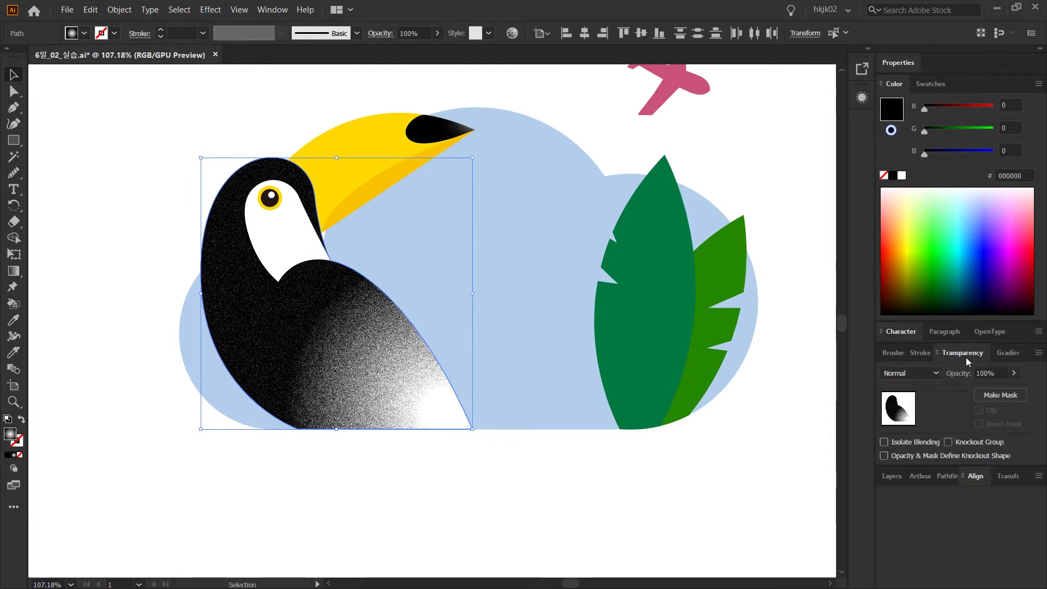
pyautogui.click(917, 372)
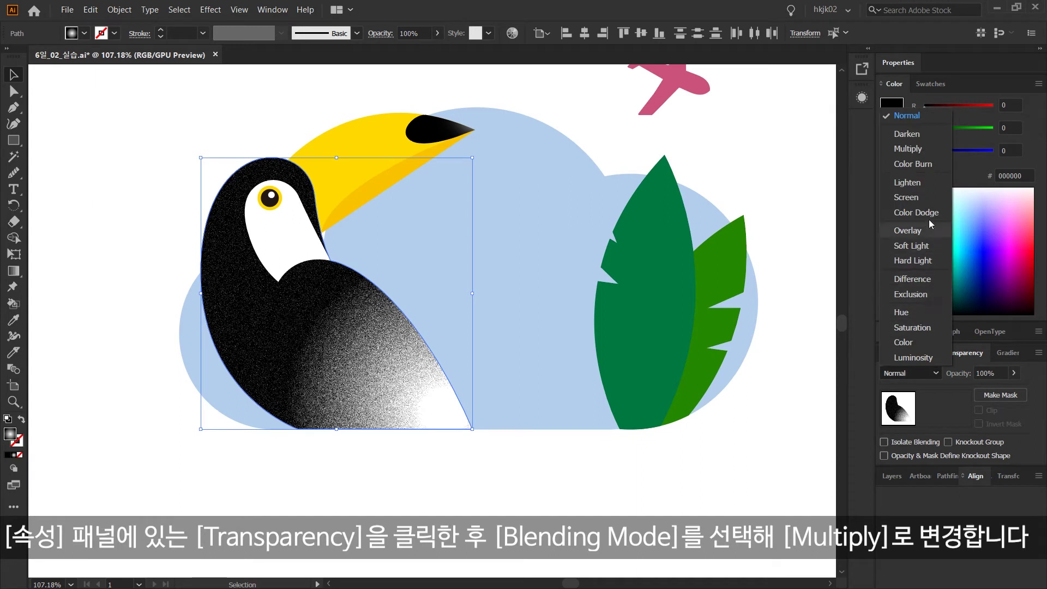
pyautogui.click(940, 149)
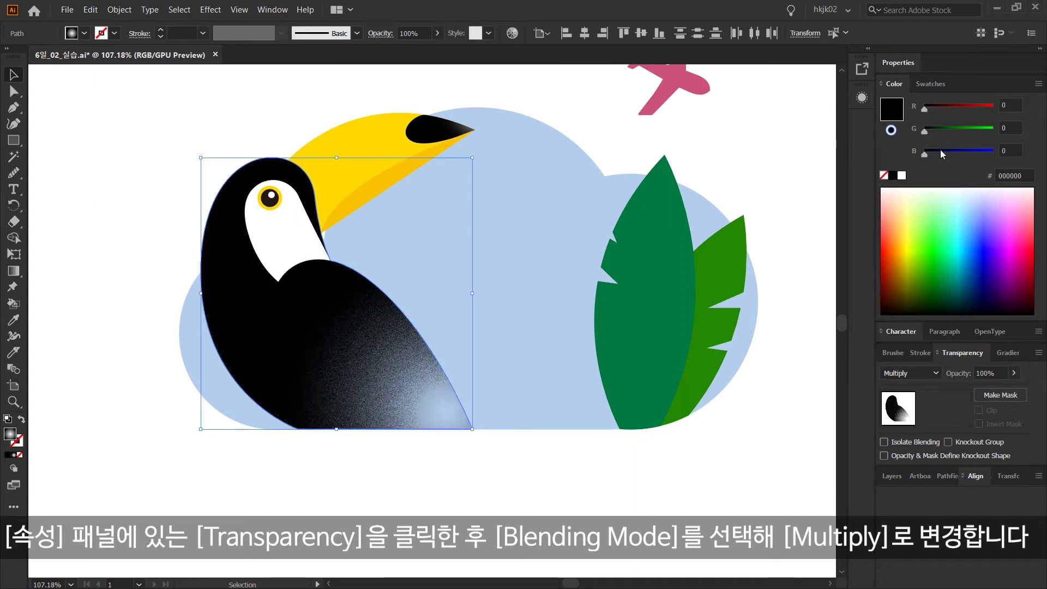
pyautogui.click(420, 449)
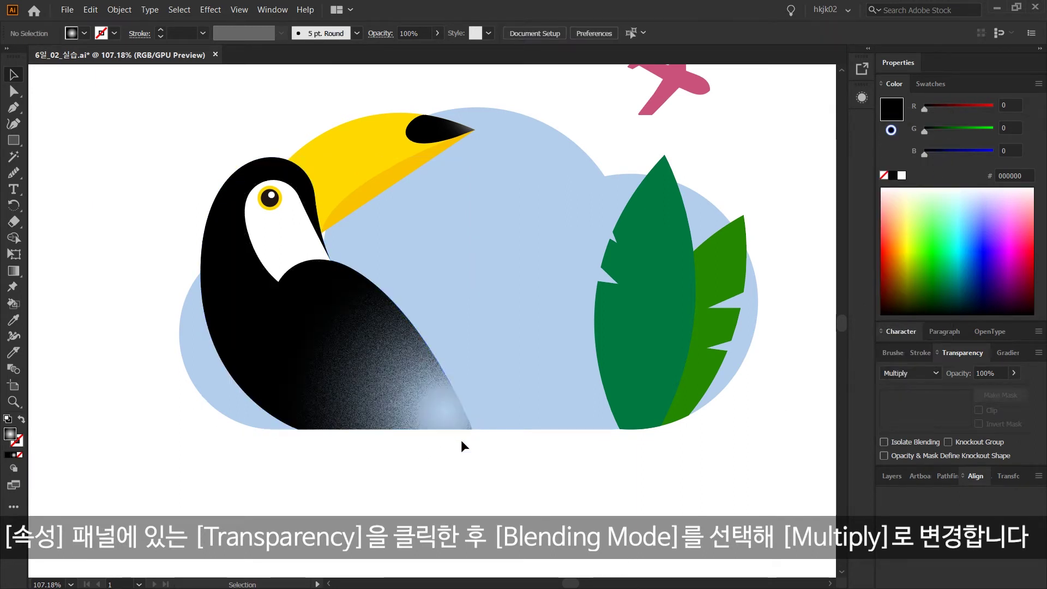
# Step: Copy the large dark green leaf and paste the duplicate in front, exactly over the original
pyautogui.moveTo(610, 495); pyautogui.dragTo(465, 481)
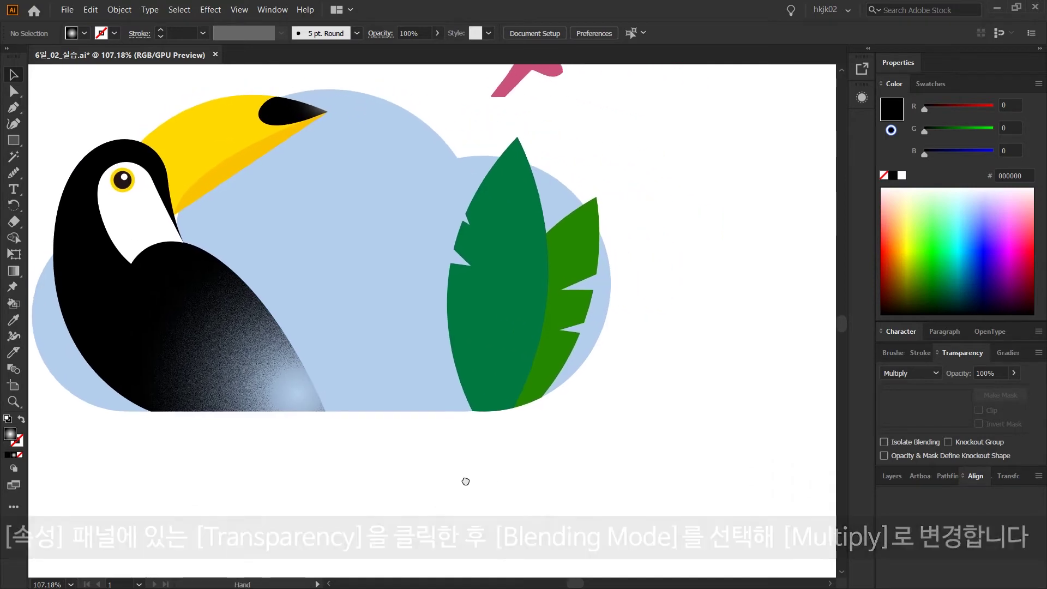
pyautogui.click(483, 313)
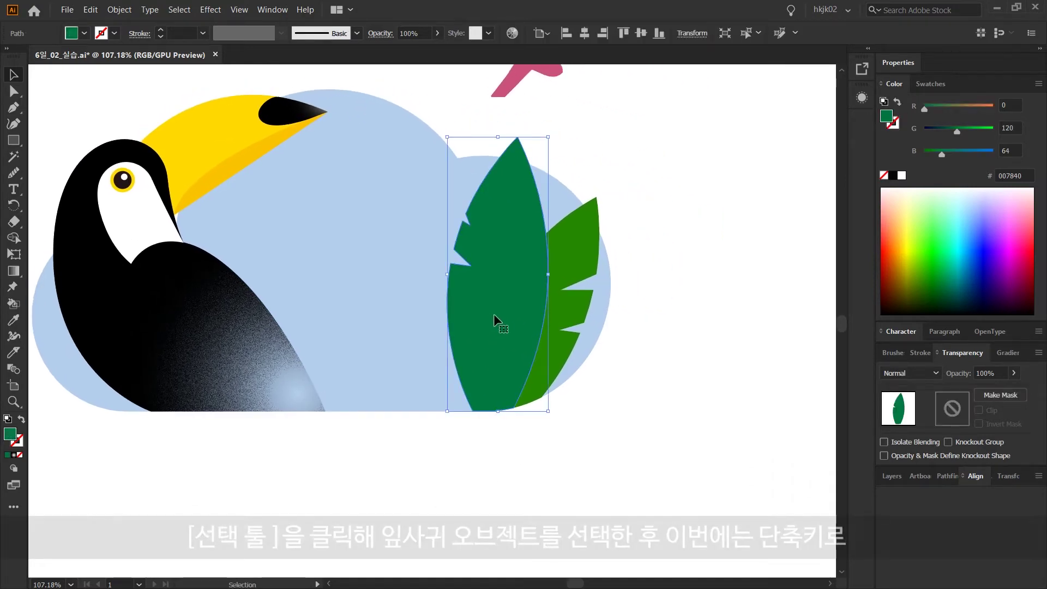
pyautogui.press('a')
pyautogui.press('v')
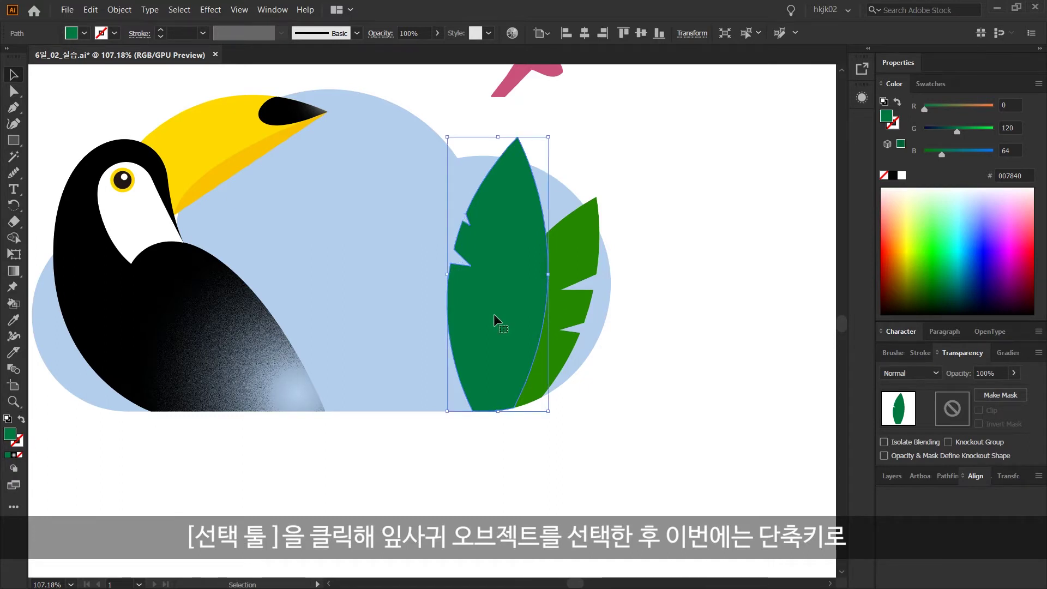
pyautogui.moveTo(506, 317); pyautogui.dragTo(362, 386)
pyautogui.hotkey('ctrl', 'z')
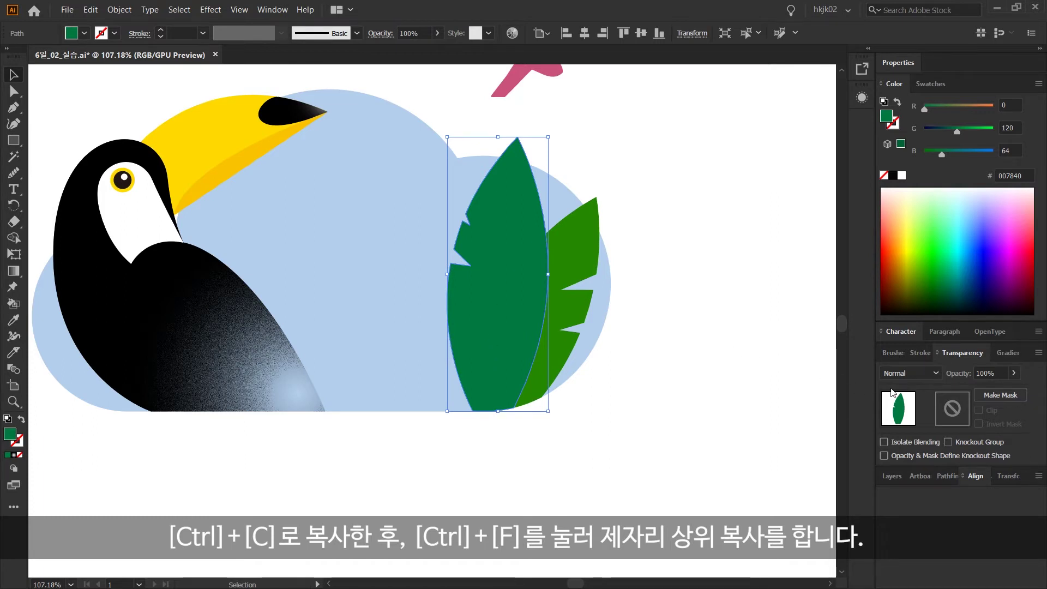
# Step: Fill the front copy of the large leaf with the white-to-black radial gradient, drawn at about -94° from its tip past its base
pyautogui.click(1007, 353)
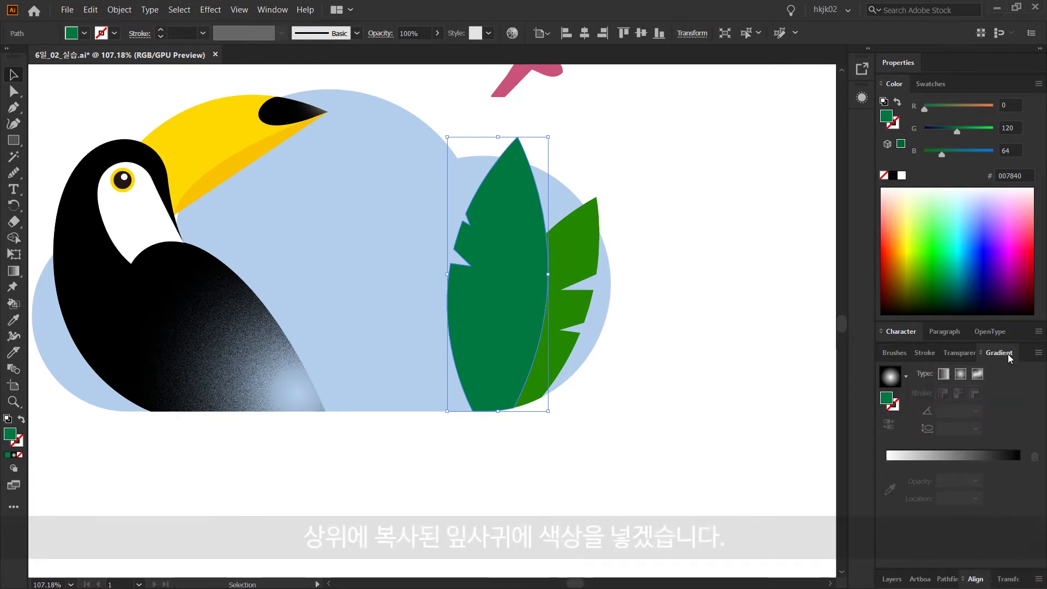
pyautogui.click(1000, 454)
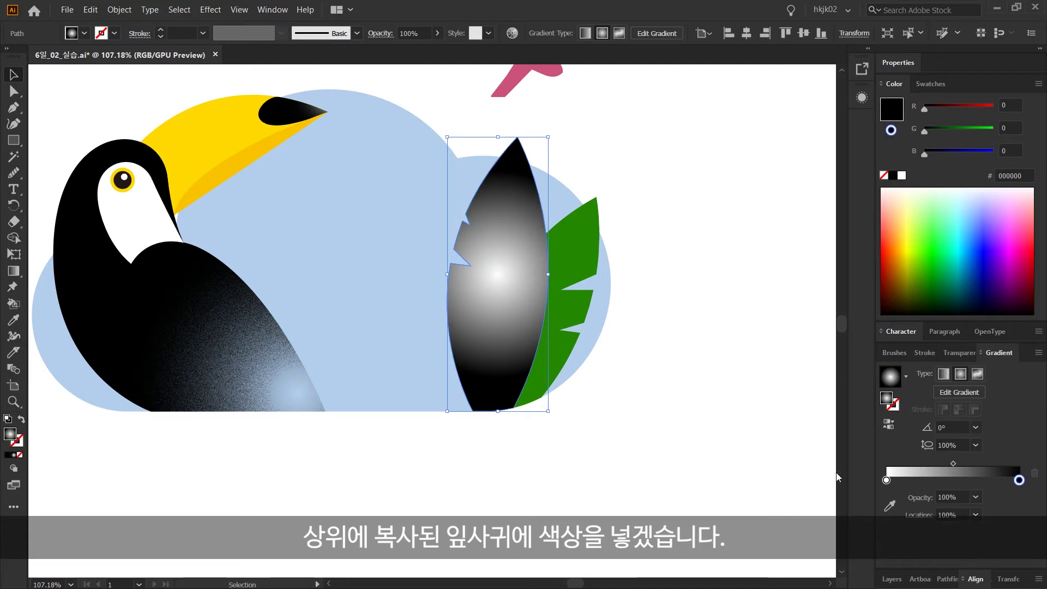
pyautogui.press('g')
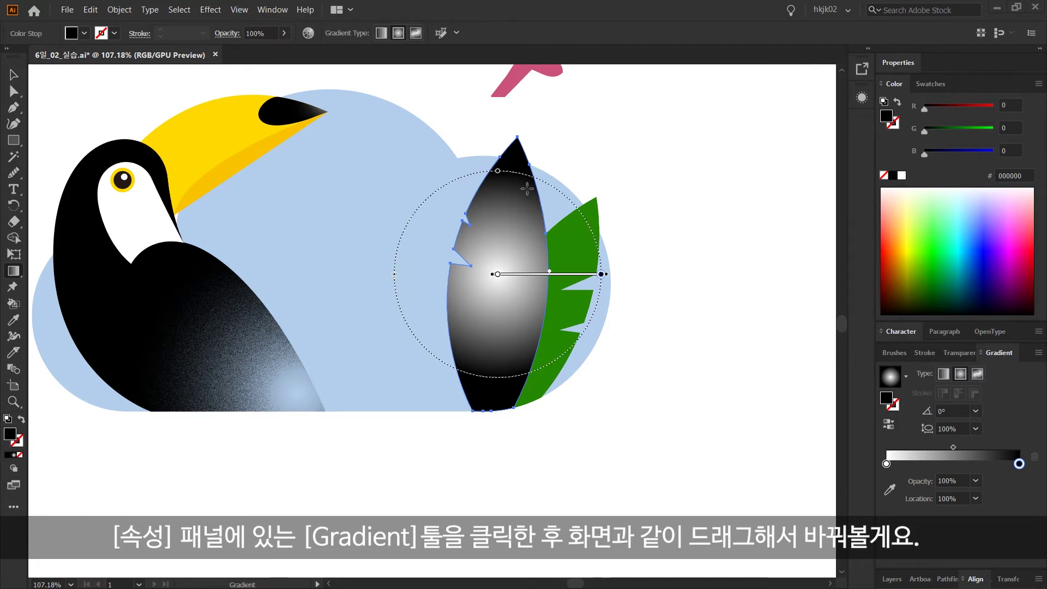
pyautogui.moveTo(516, 250)
pyautogui.moveTo(519, 156); pyautogui.dragTo(498, 448)
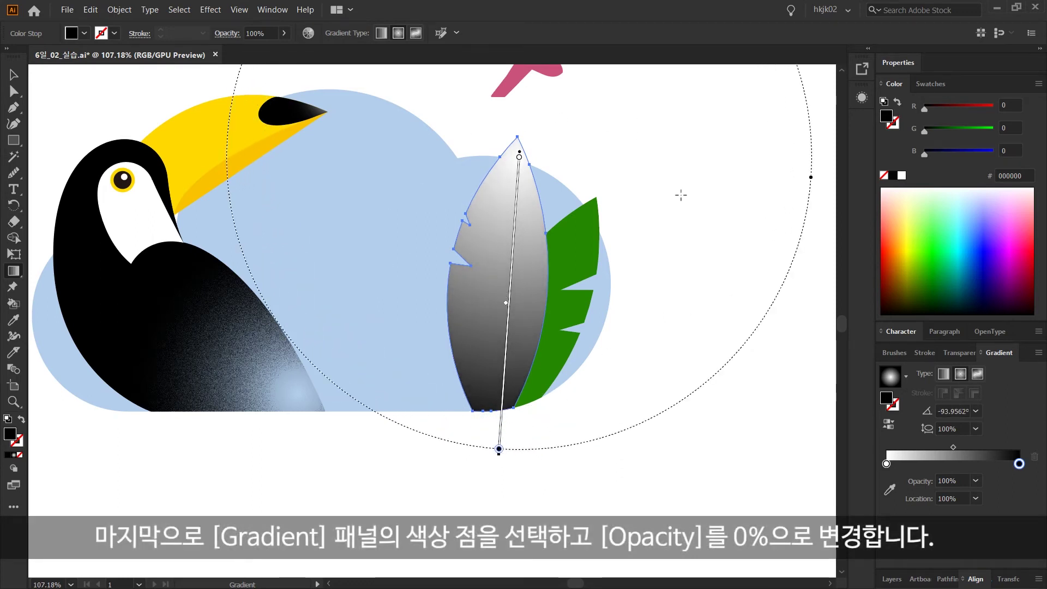
# Step: Move the white stop of the large leaf's gradient to about 28% and set its opacity to 0%
pyautogui.click(923, 462)
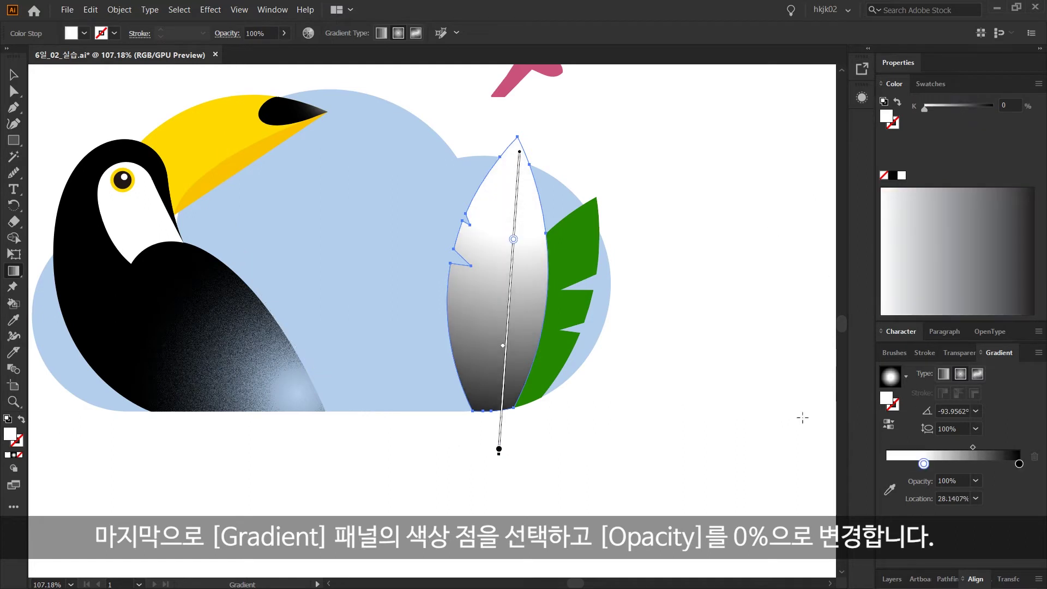
pyautogui.click(976, 482)
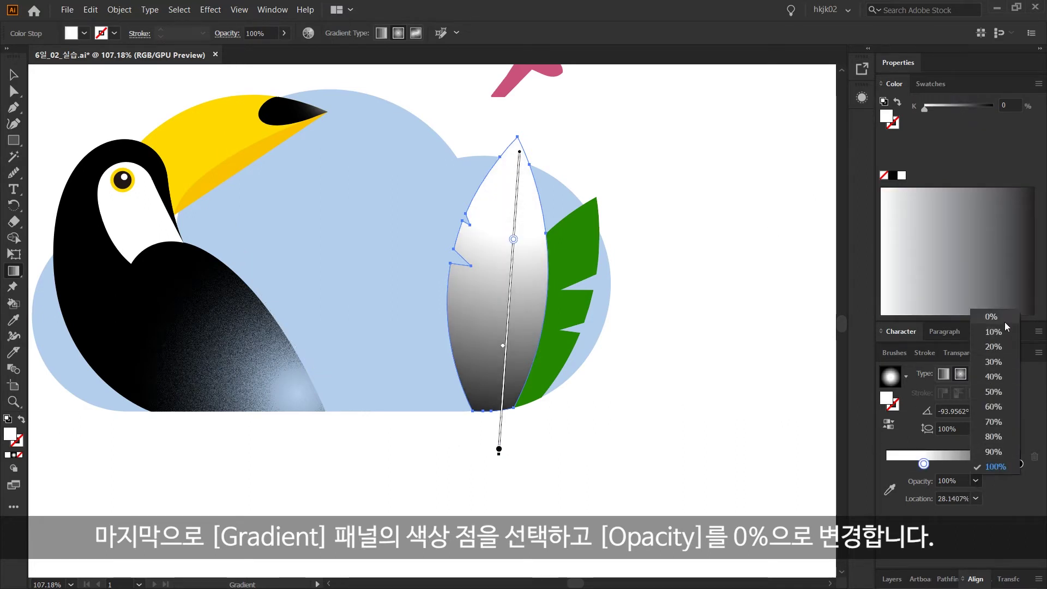
pyautogui.click(1003, 317)
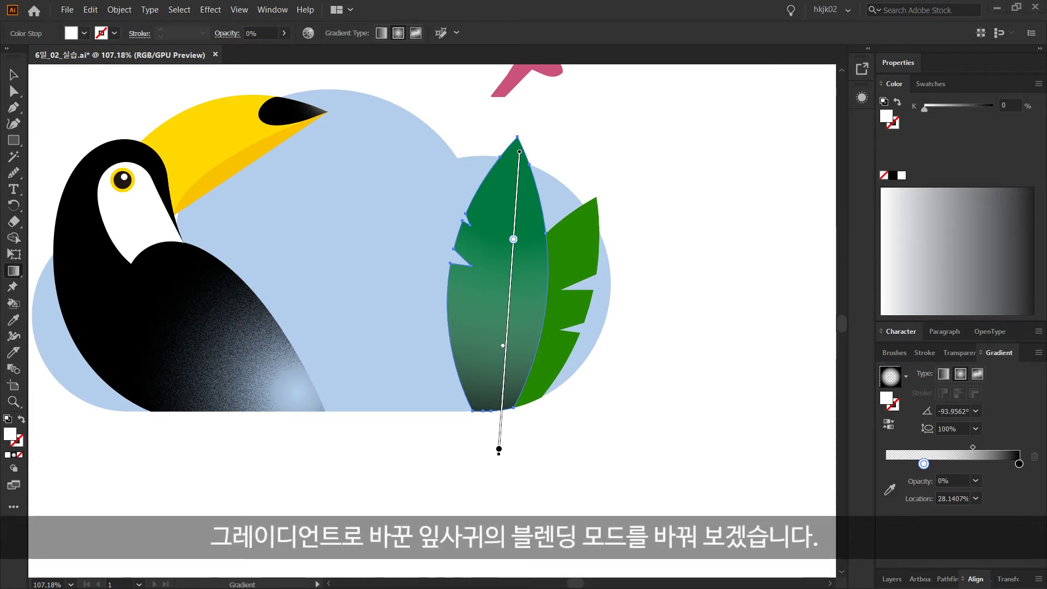
# Step: Set the blending mode of the large leaf's gradient copy to Soft Light
pyautogui.press('v')
pyautogui.hotkey('ctrl', 'shift', 'F10')
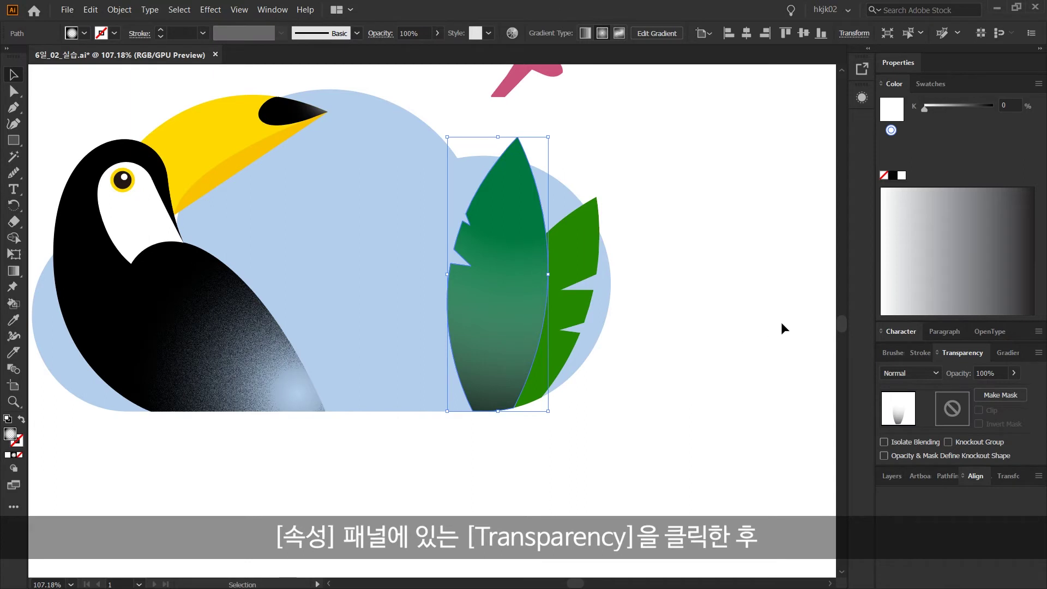
pyautogui.click(931, 375)
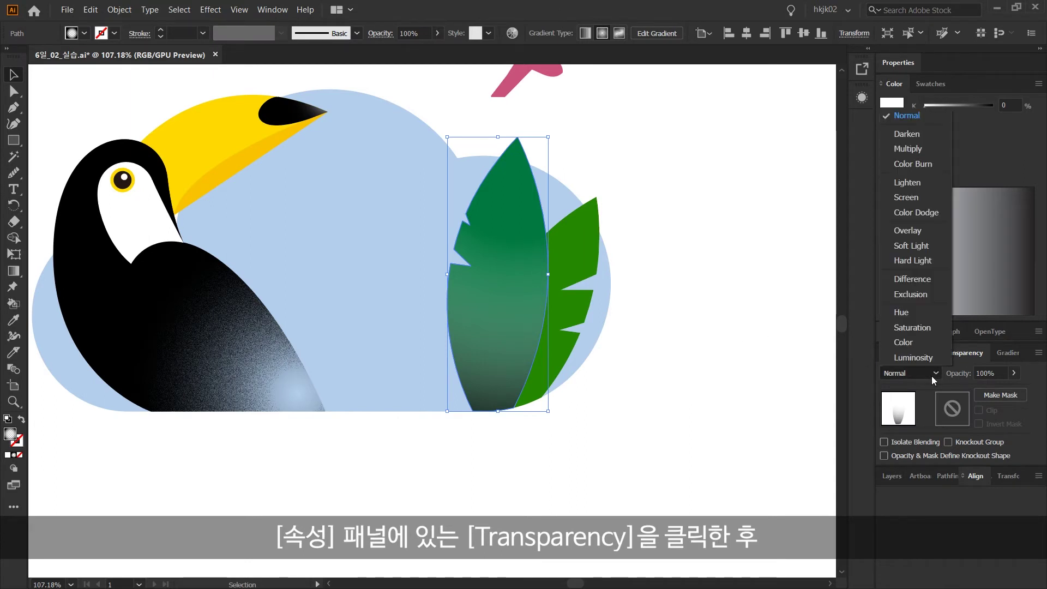
pyautogui.click(927, 246)
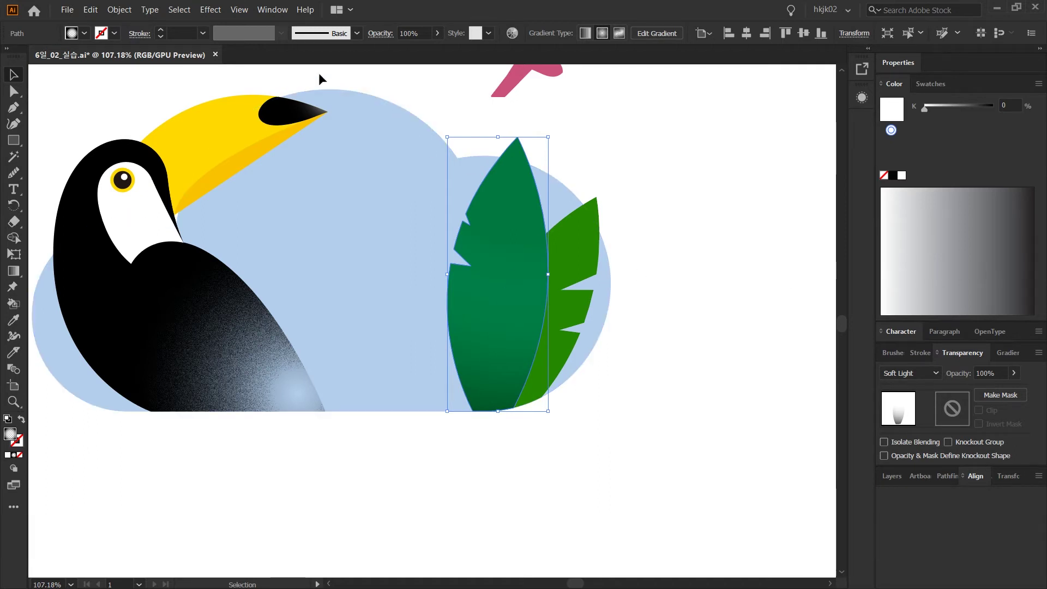
# Step: Reapply the last Grain effect to the front copy of the large leaf and clear the selection
pyautogui.click(210, 9)
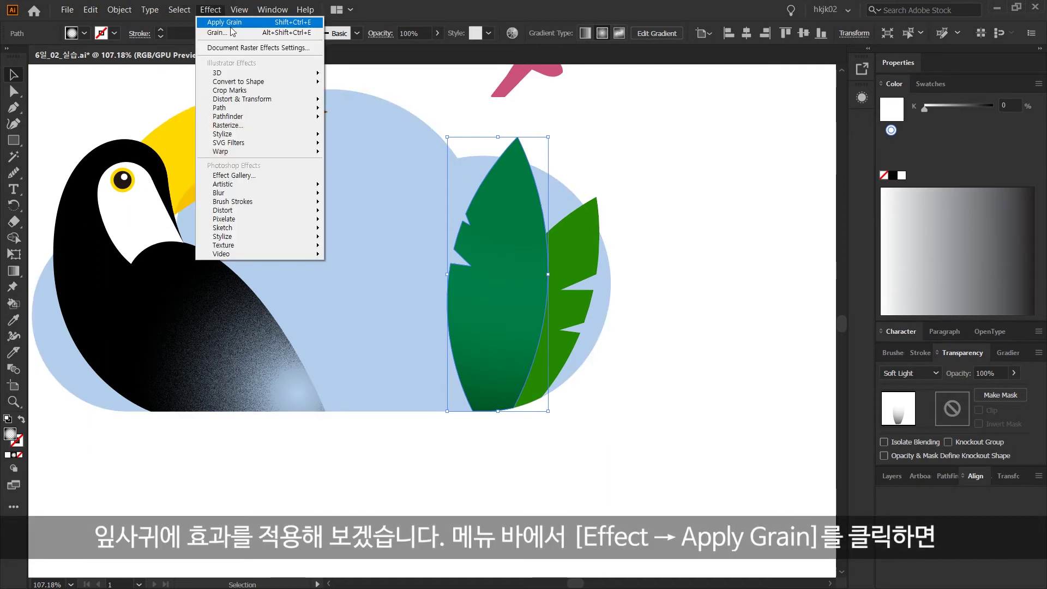
pyautogui.click(260, 23)
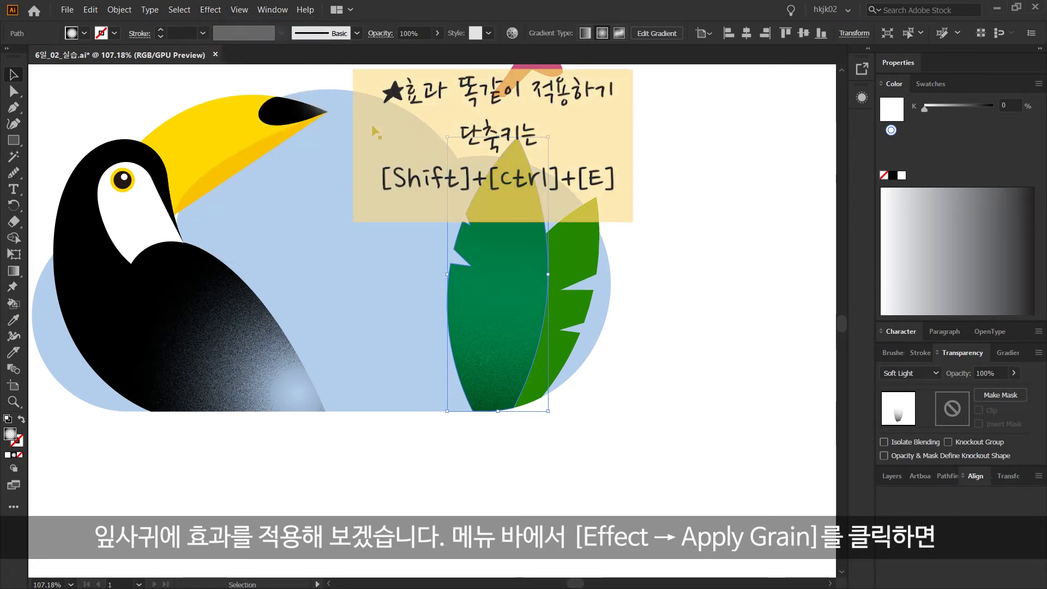
pyautogui.press('z')
pyautogui.moveTo(530, 358); pyautogui.dragTo(485, 385)
pyautogui.press('v')
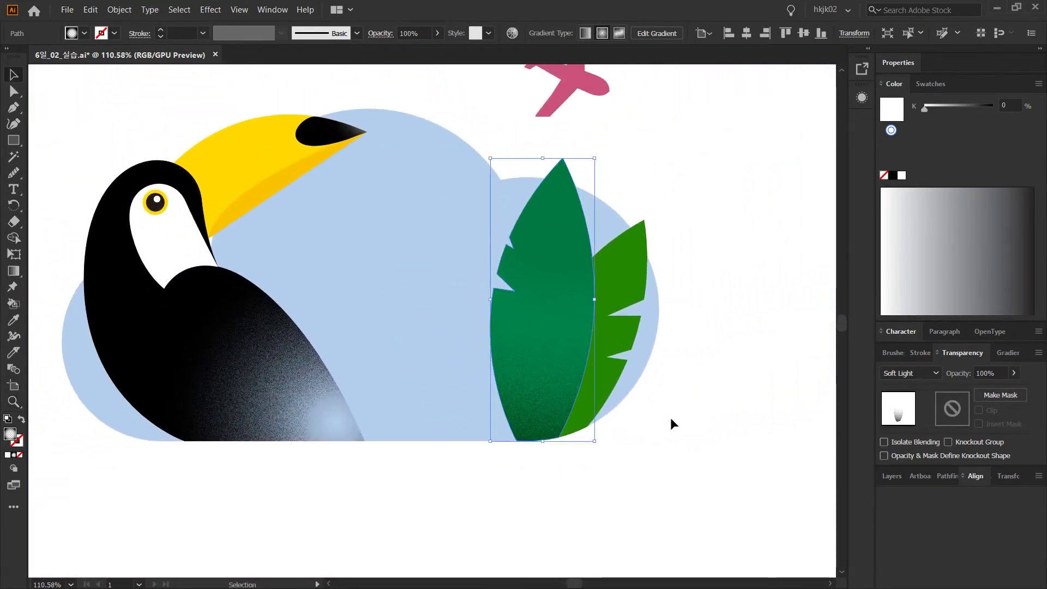
pyautogui.click(671, 419)
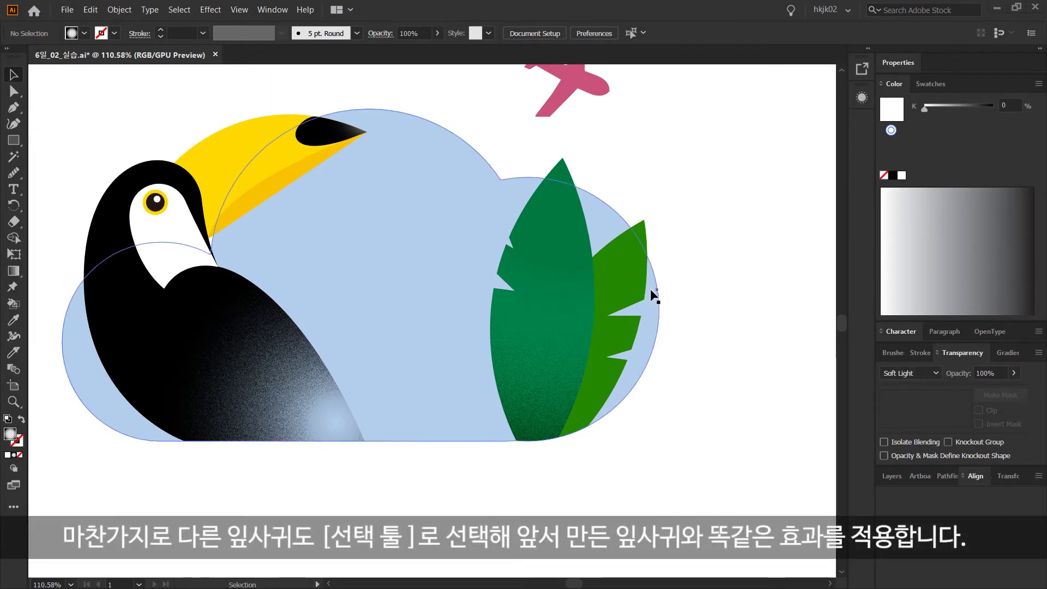
# Step: Copy the smaller light green leaf and paste the duplicate in front, exactly over the original
pyautogui.click(627, 281)
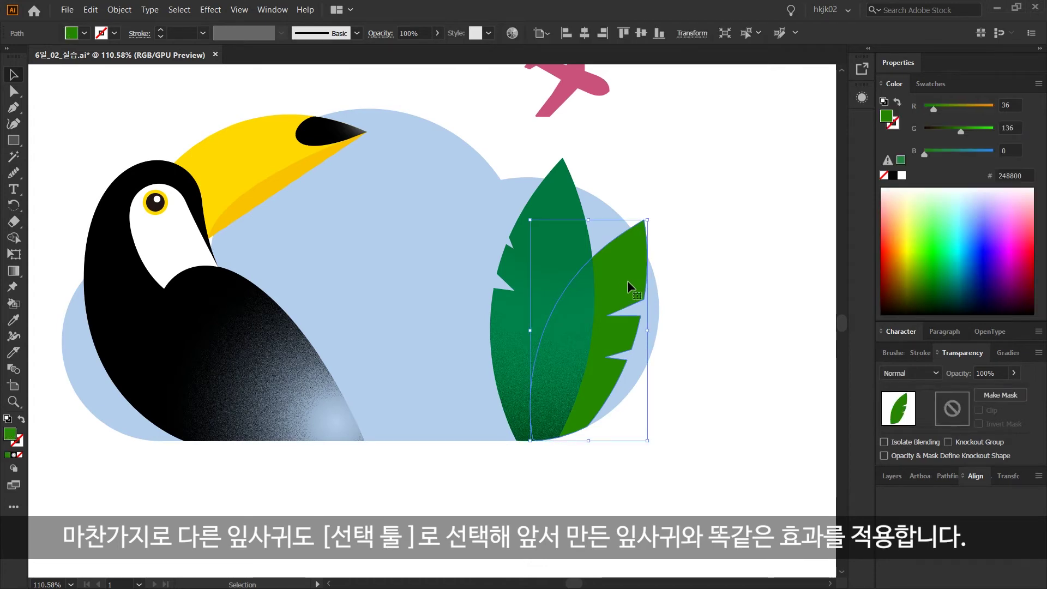
pyautogui.press('a')
pyautogui.moveTo(624, 283); pyautogui.dragTo(738, 311)
pyautogui.hotkey('ctrl', 'z')
pyautogui.press('v')
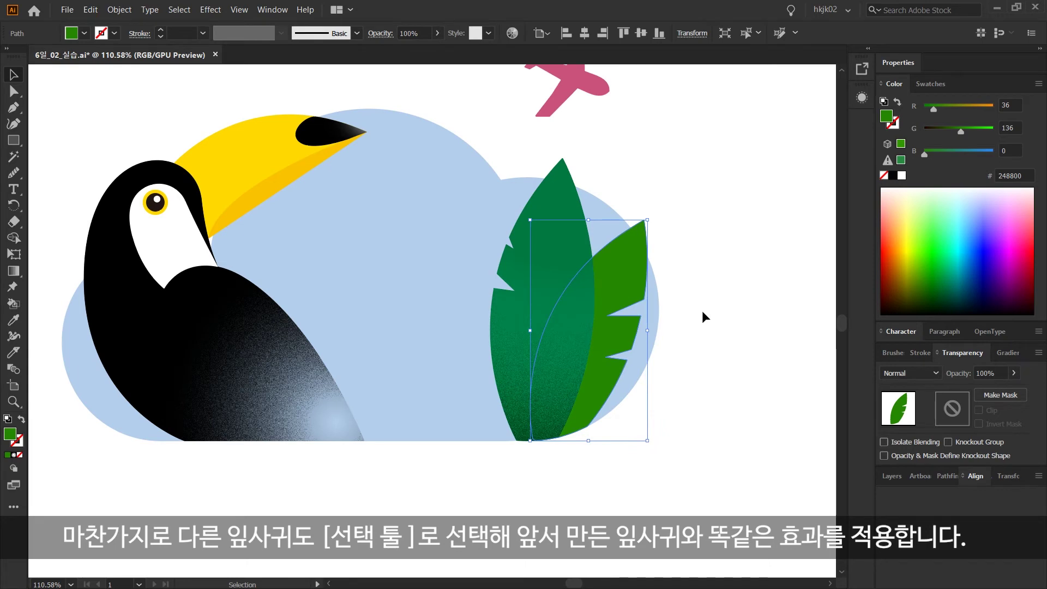
# Step: Fill the small leaf's front copy with the transparent-to-black radial gradient, drawn at about -110° from its tip to its base
pyautogui.click(1011, 354)
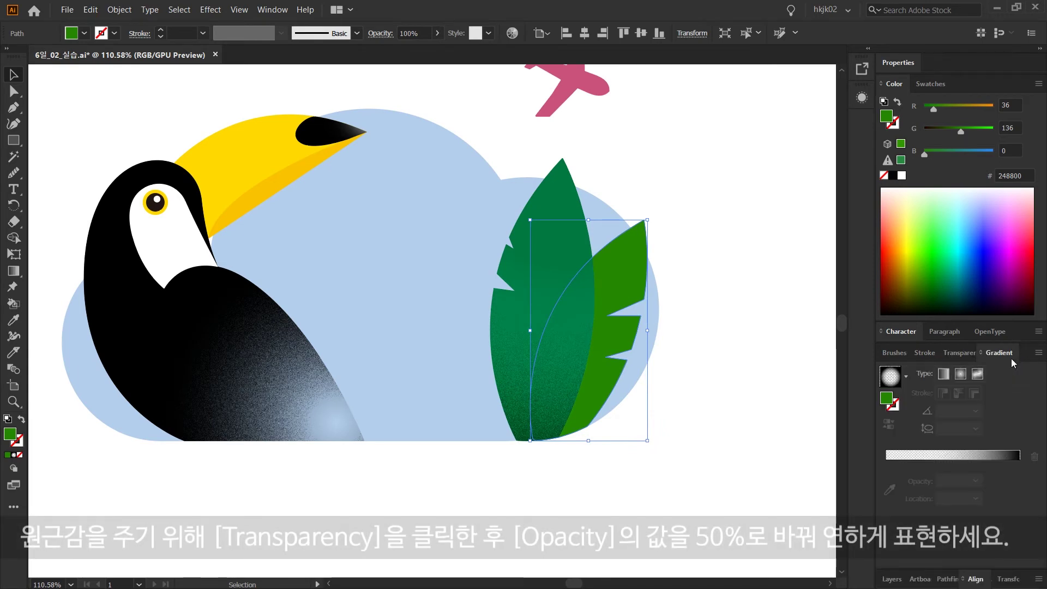
pyautogui.click(976, 460)
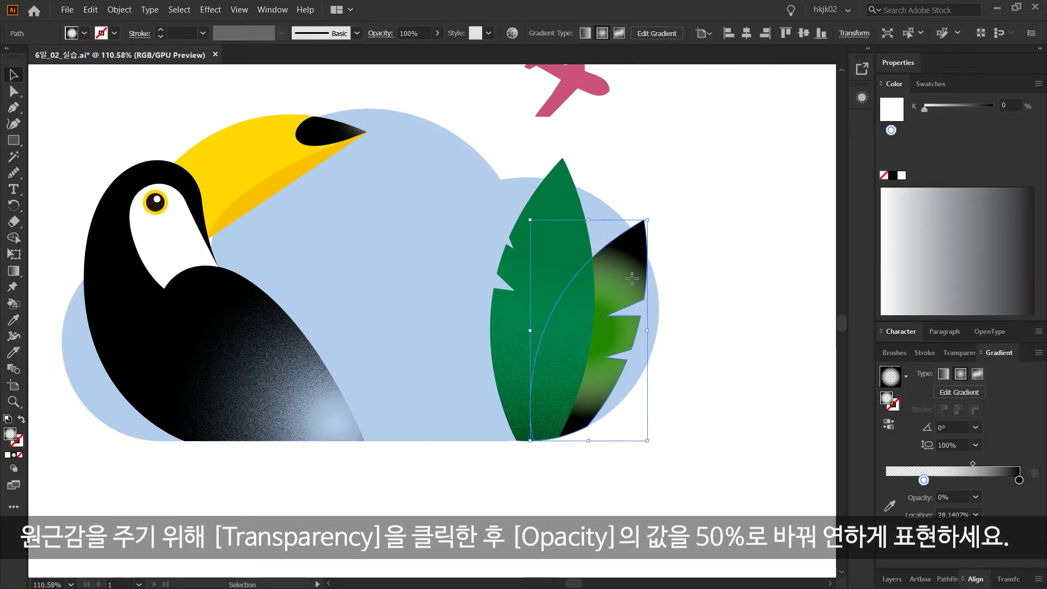
pyautogui.press('g')
pyautogui.moveTo(633, 247); pyautogui.dragTo(561, 443)
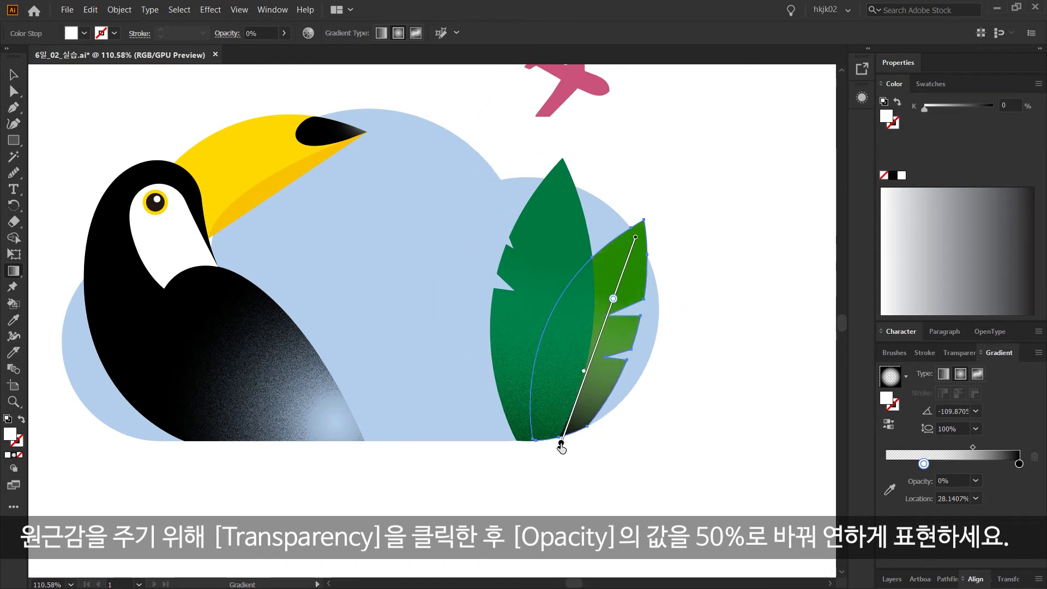
# Step: Set the small leaf's gradient copy to Soft Light blending mode with 50% opacity
pyautogui.click(955, 354)
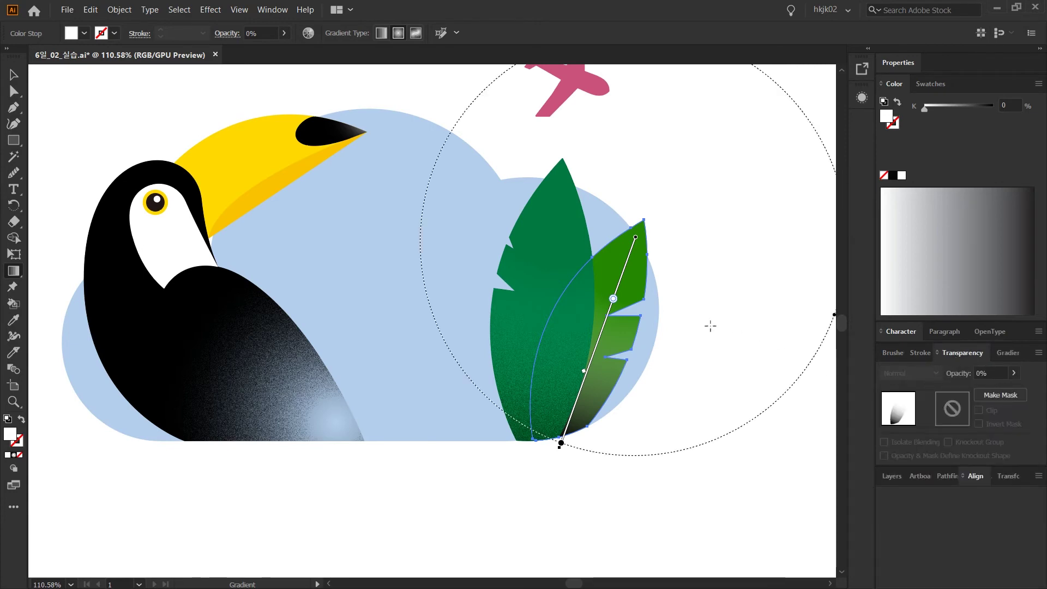
pyautogui.press('v')
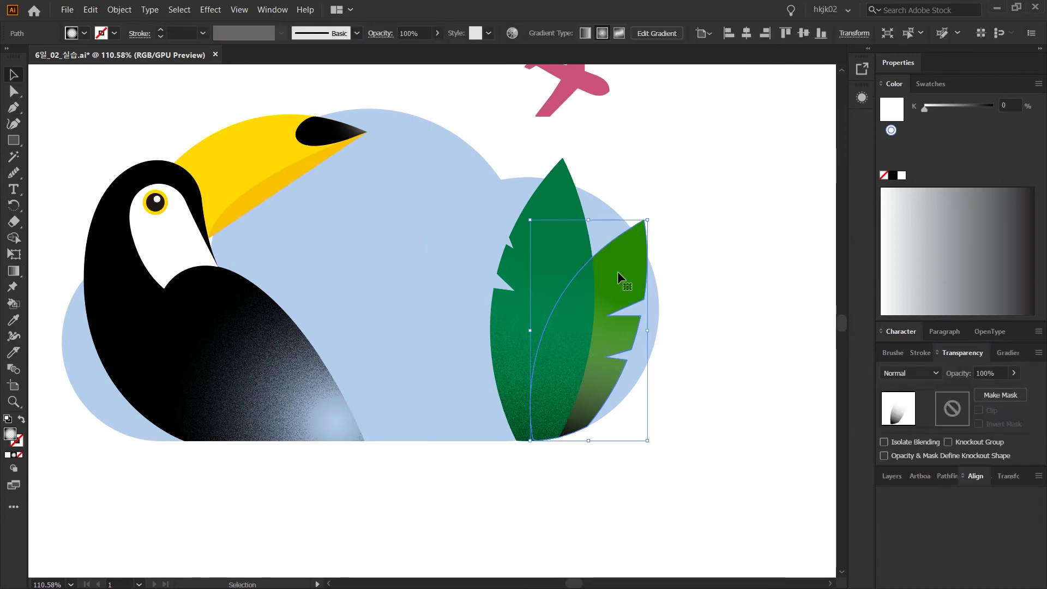
pyautogui.click(902, 375)
pyautogui.click(928, 248)
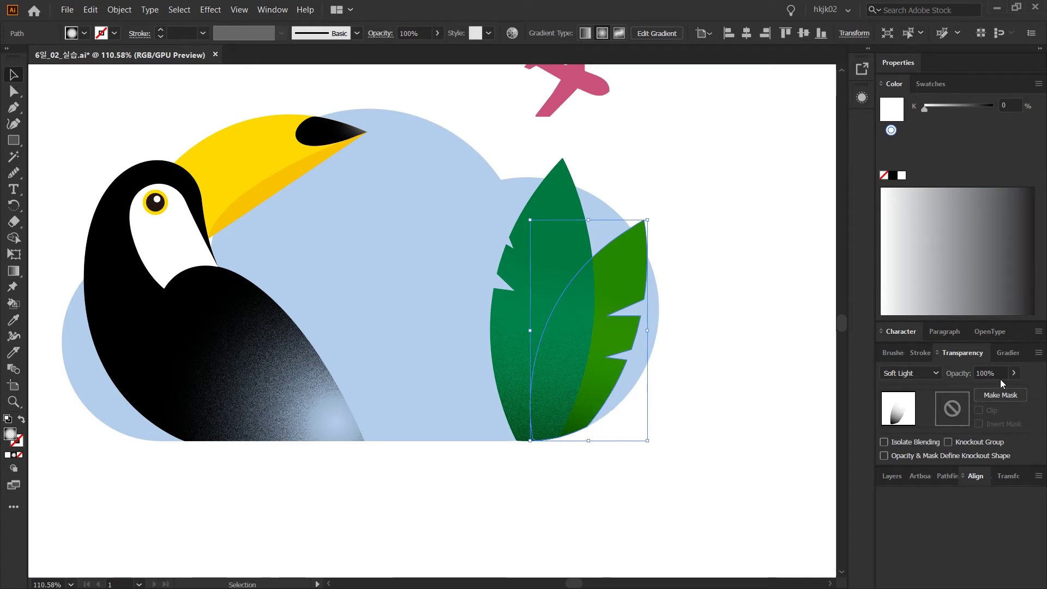
pyautogui.click(948, 376)
pyautogui.write('50')
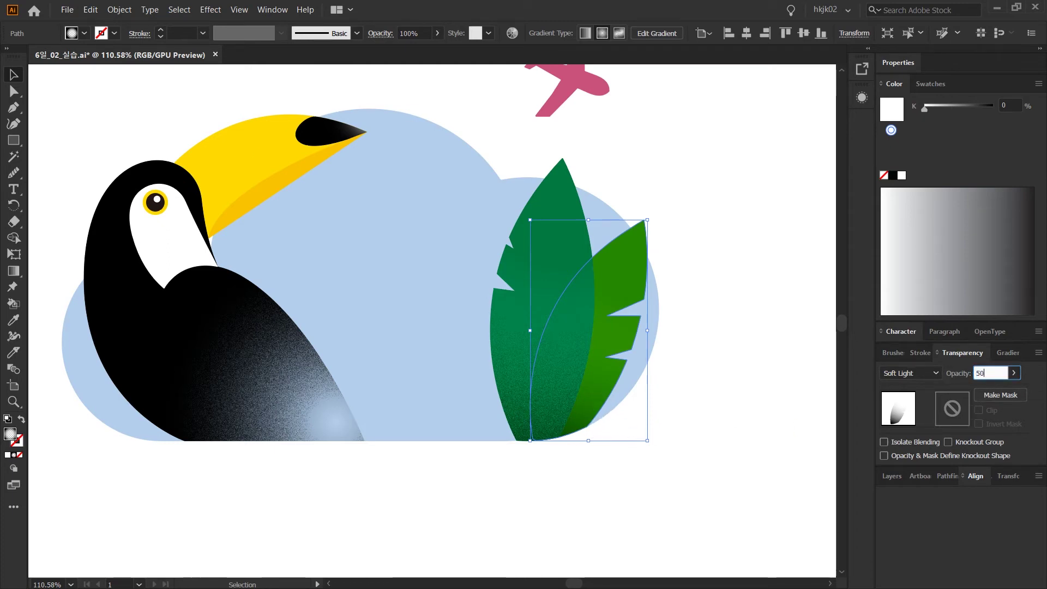
pyautogui.press('Return')
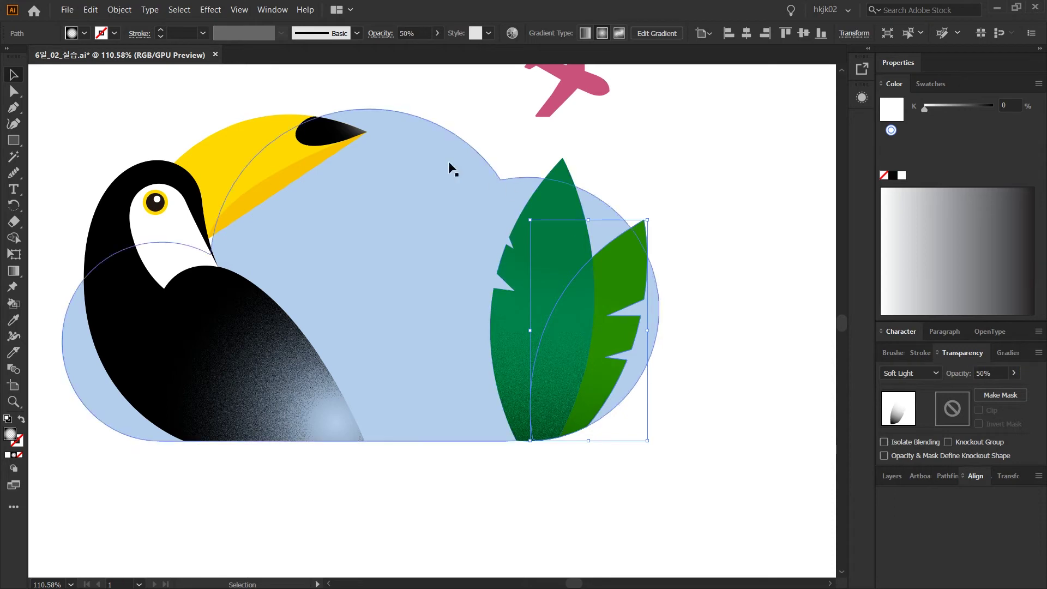
# Step: Reapply the last Grain effect to the small leaf's front copy and clear the selection
pyautogui.click(211, 10)
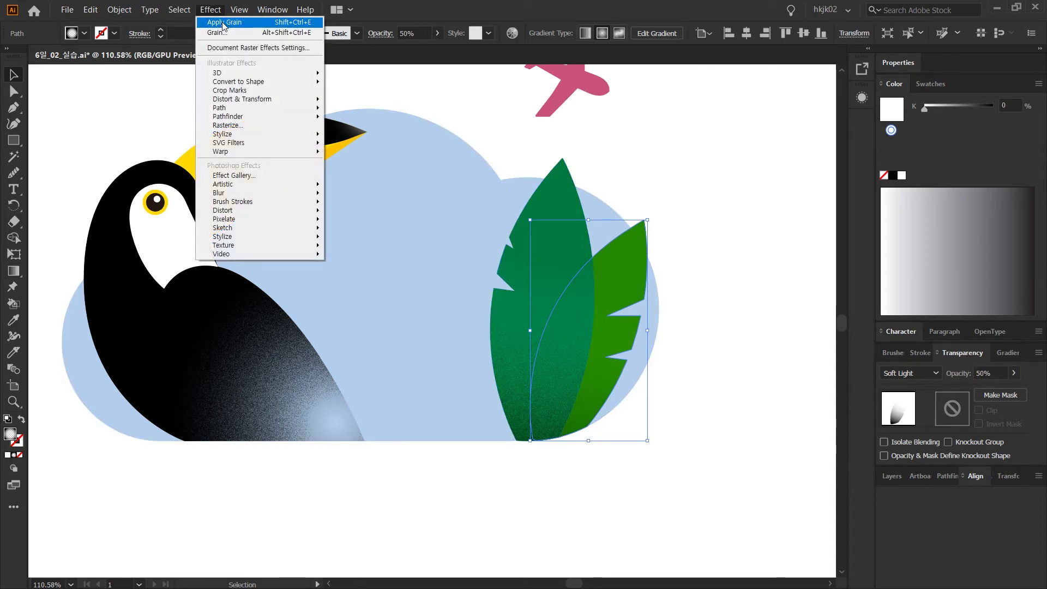
pyautogui.click(220, 22)
pyautogui.click(624, 444)
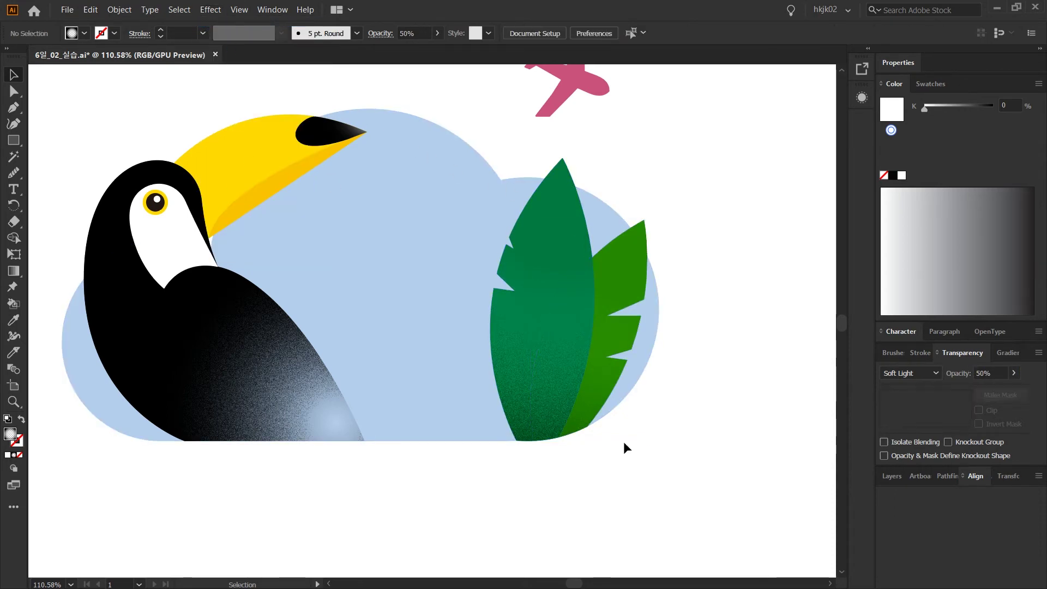
# Step: Duplicate the blue cloud in place and fill the copy with the transparent-to-black radial gradient at about -132°, from its upper middle toward its lower-left end
pyautogui.click(346, 292)
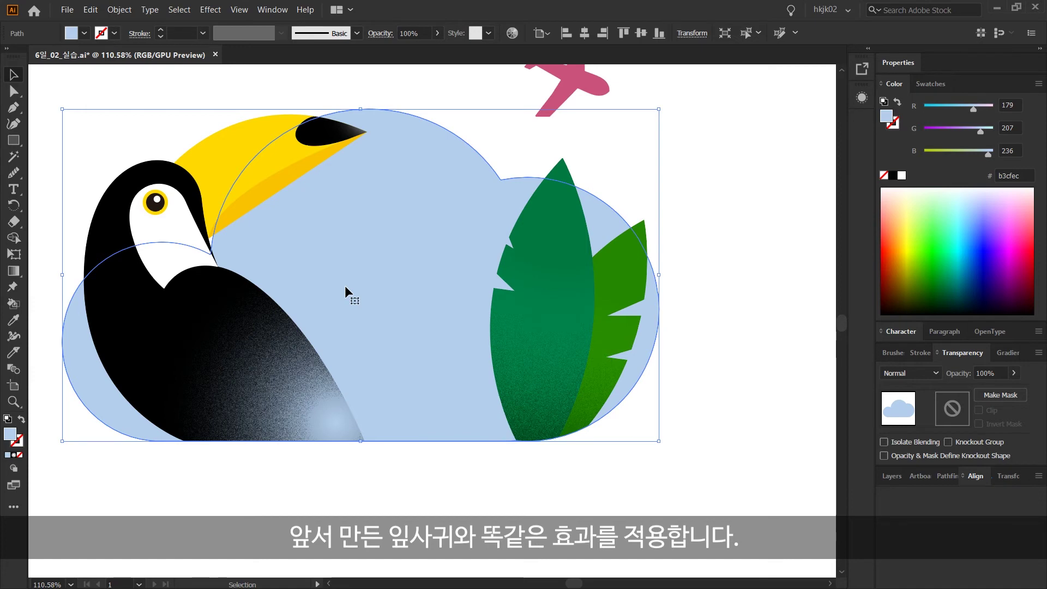
pyautogui.click(999, 354)
pyautogui.click(949, 464)
pyautogui.press('g')
pyautogui.moveTo(414, 151); pyautogui.dragTo(127, 468)
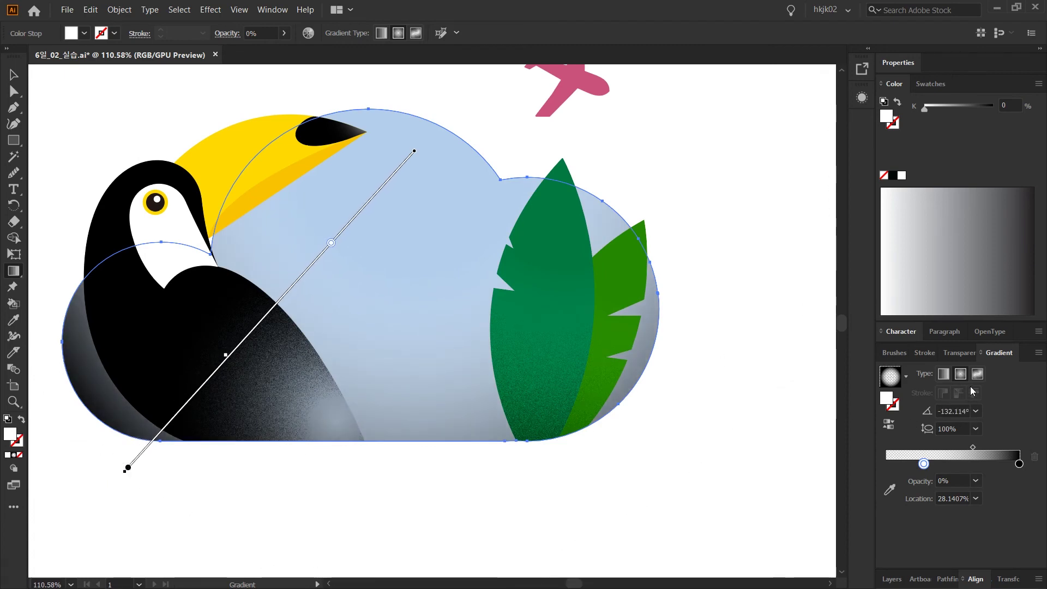
# Step: Blend the cloud's gradient copy in Soft Light mode at 70% opacity with the last Grain effect reapplied
pyautogui.click(961, 352)
pyautogui.click(997, 374)
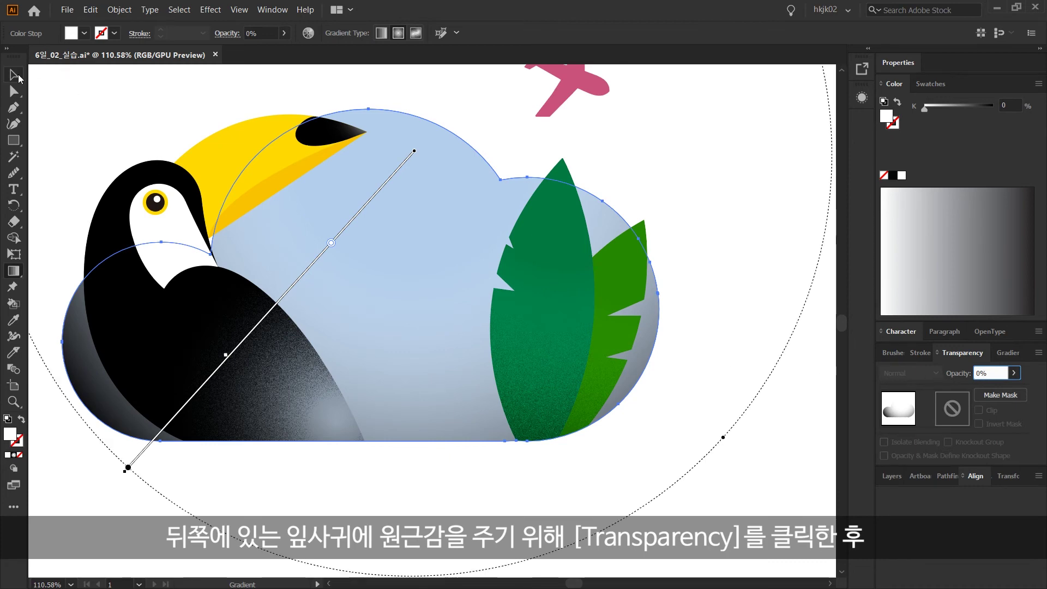
pyautogui.click(17, 76)
pyautogui.click(992, 374)
pyautogui.scroll(-8, 940, 370)
pyautogui.write('70')
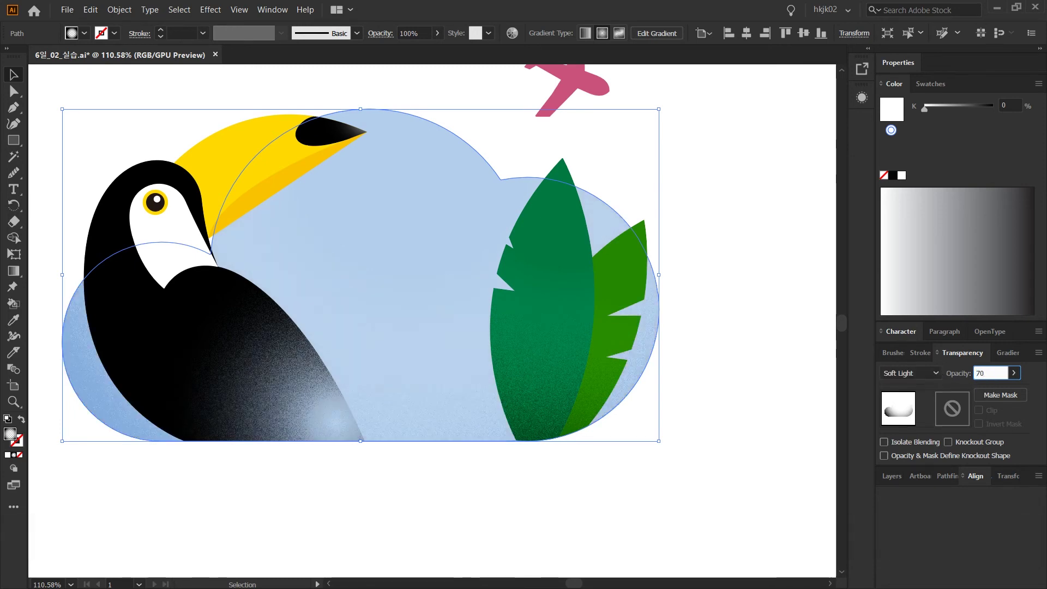
pyautogui.press('Return')
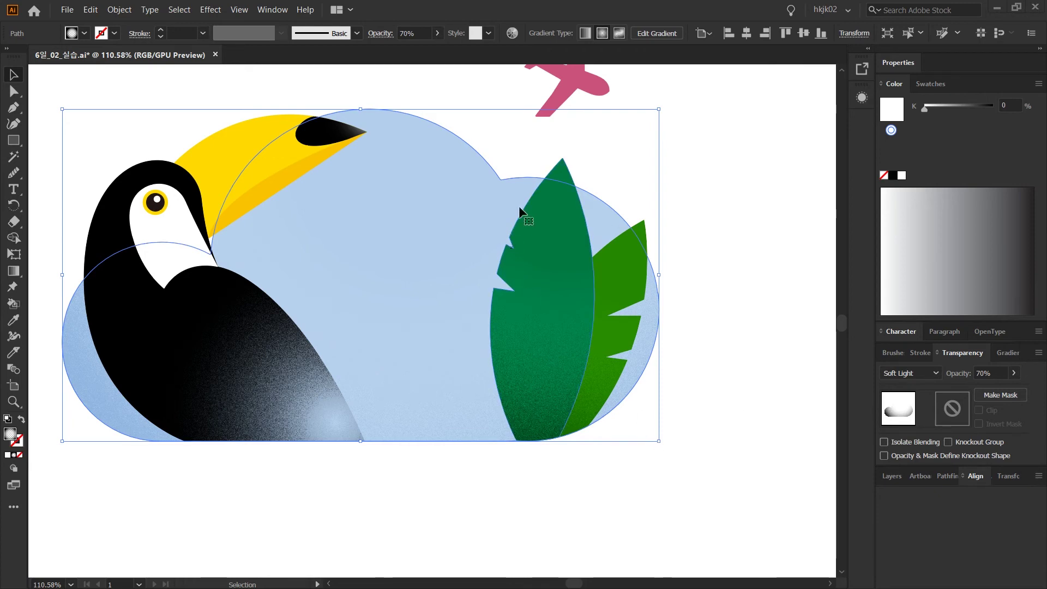
# Step: Clear the cloud selection and select the pink airplane above the leaves
pyautogui.press('space')
pyautogui.moveTo(607, 145); pyautogui.dragTo(617, 295)
pyautogui.click(617, 295)
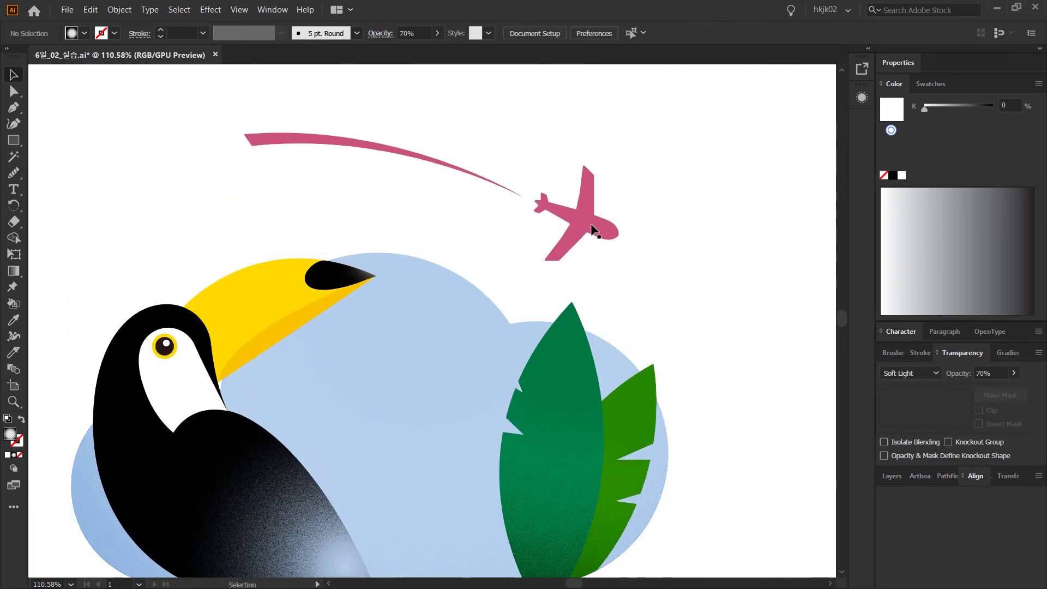
pyautogui.click(585, 236)
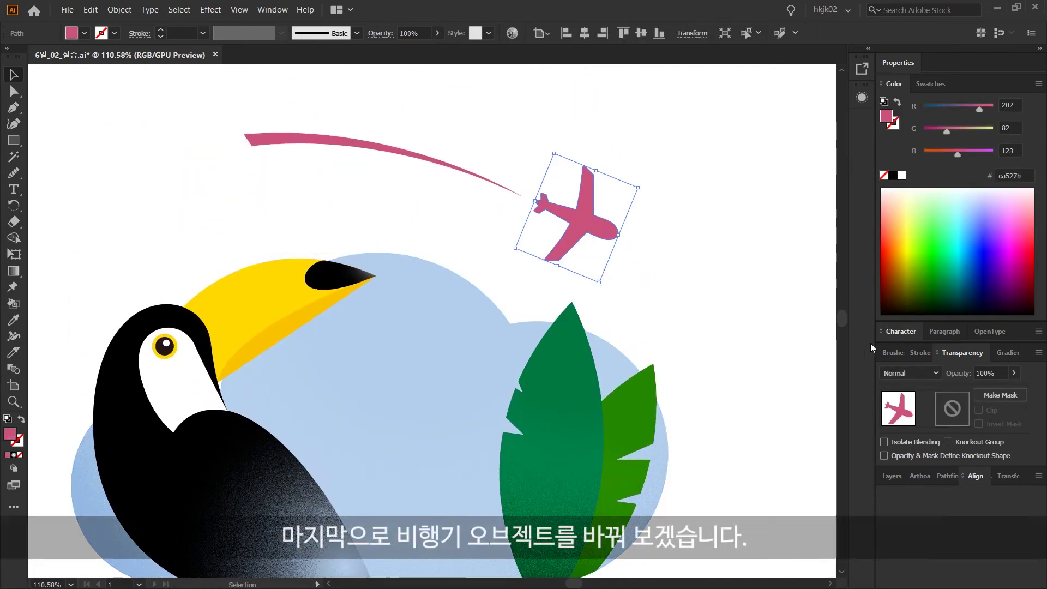
pyautogui.click(1006, 352)
pyautogui.click(971, 453)
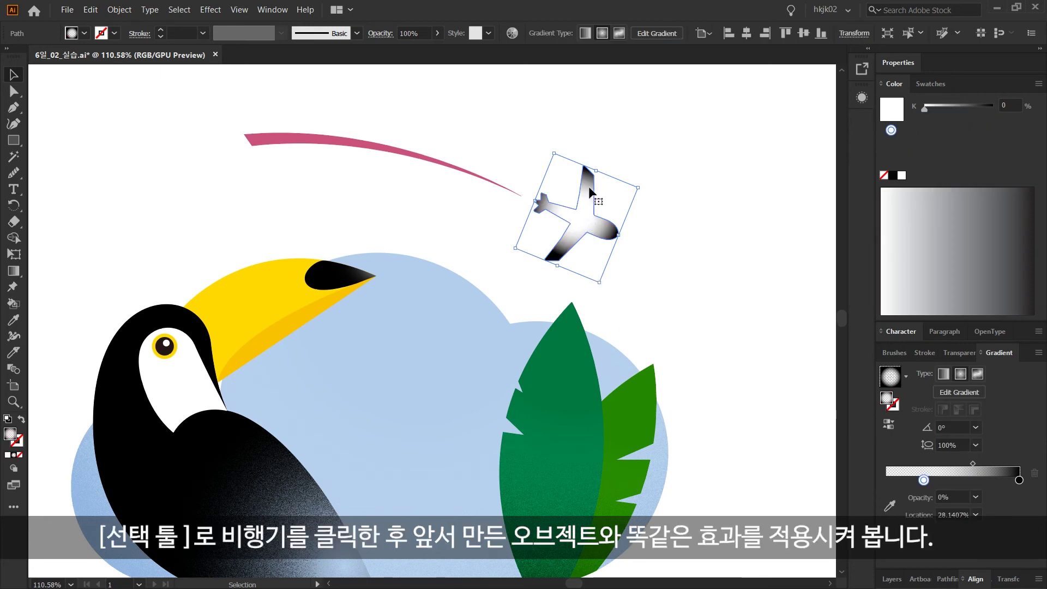
pyautogui.press('g')
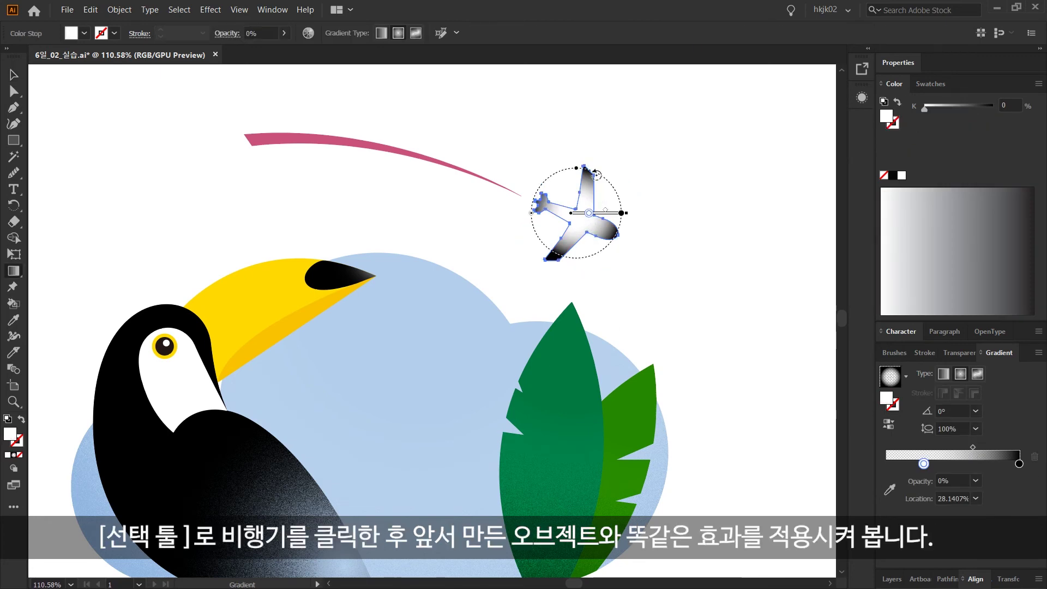
pyautogui.moveTo(596, 186); pyautogui.dragTo(567, 264)
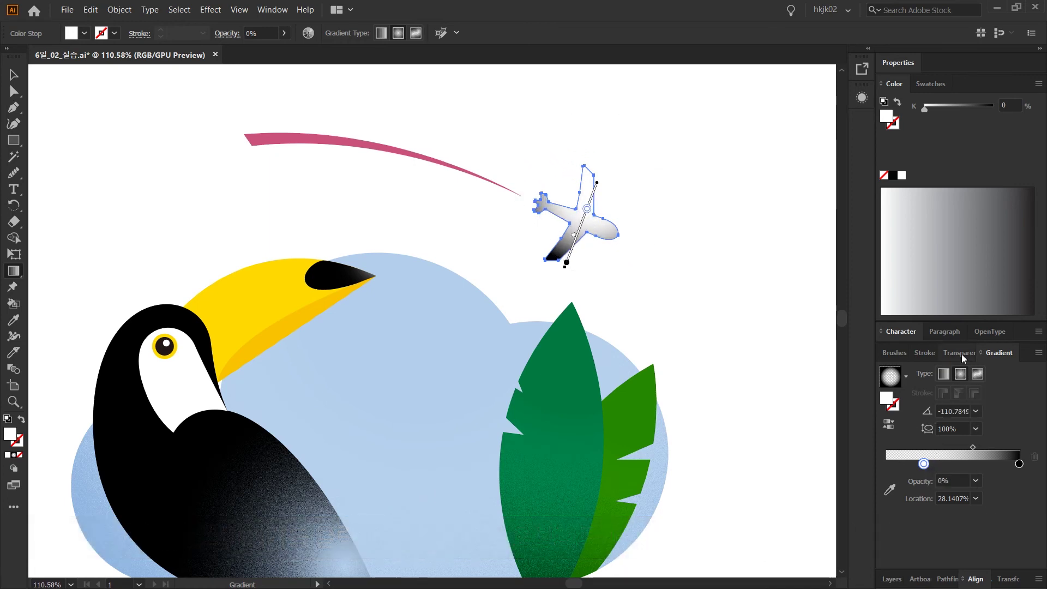
pyautogui.hotkey('ctrl', 'z')
pyautogui.hotkey('ctrl', 'z')
pyautogui.hotkey('ctrl', 'z')
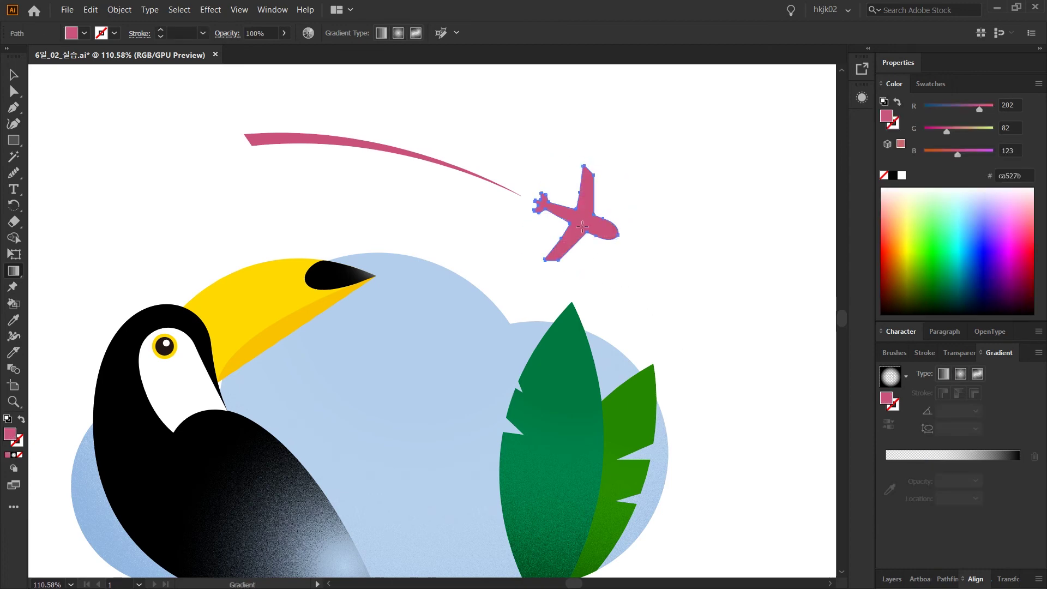
# Step: Duplicate the airplane in place and fill the copy with the transparent-to-black radial gradient at about -100°, running from upper wing to lower wing
pyautogui.press('v')
pyautogui.click(887, 376)
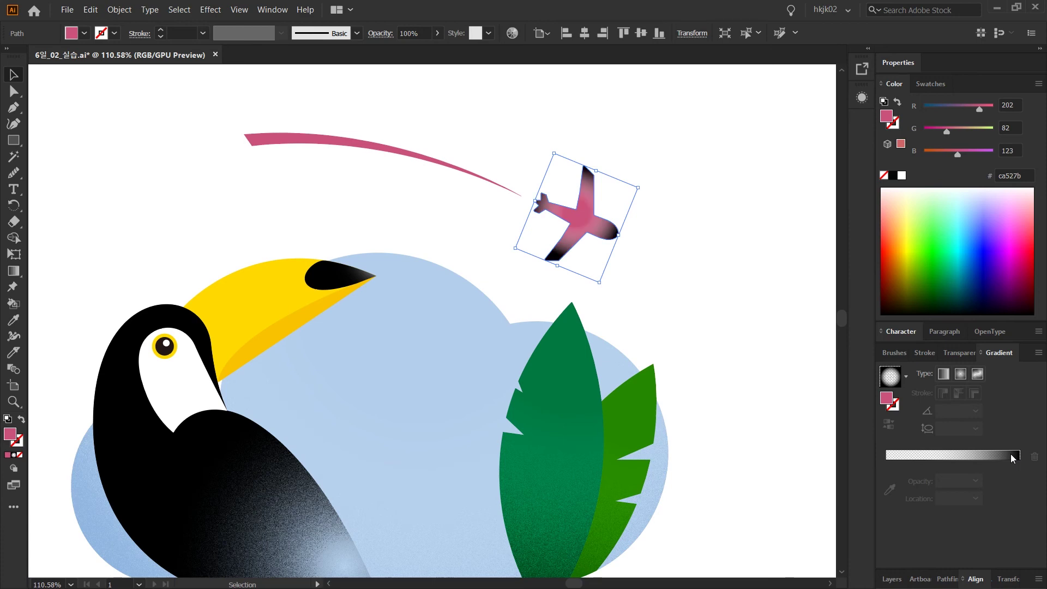
pyautogui.press('g')
pyautogui.moveTo(592, 180); pyautogui.dragTo(576, 273)
pyautogui.hotkey('ctrl', 'e')
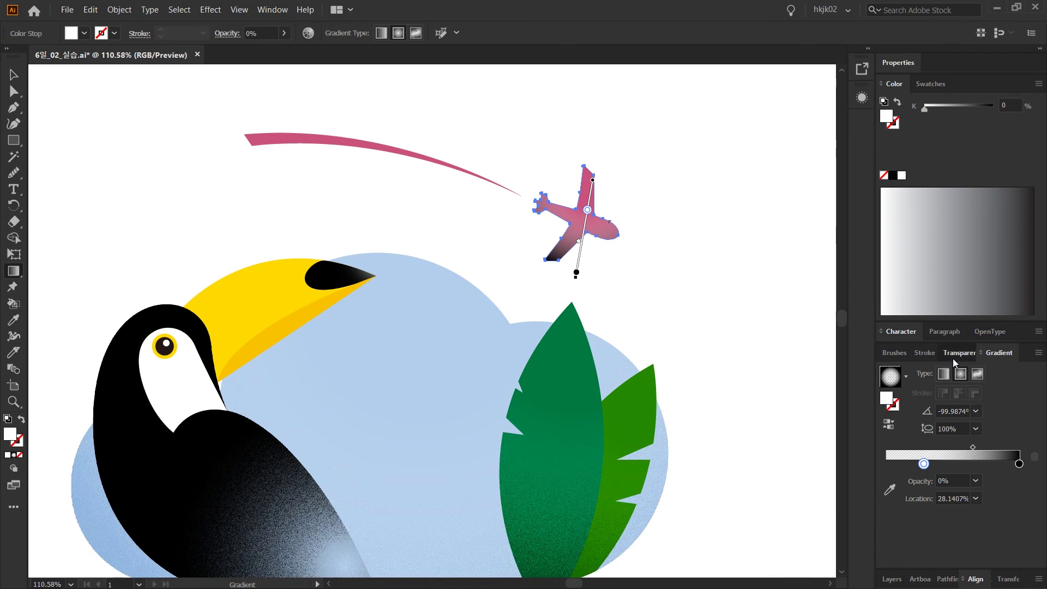